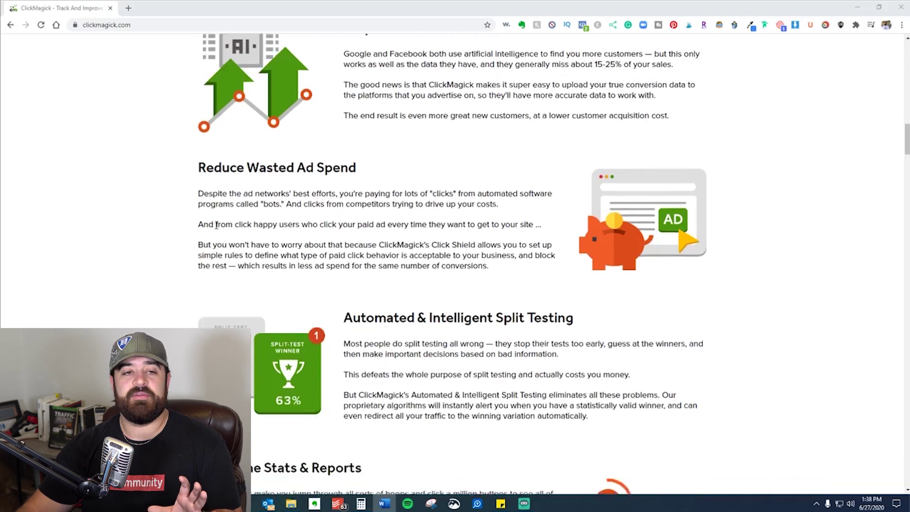
- Review the feature sections on the ClickMagick homepage, and briefly open the introductory video
{"action": "scroll", "coordinate": [217, 231], "scroll_direction": "down", "scroll_amount": 2}
{"action": "scroll", "coordinate": [217, 230], "scroll_direction": "down", "scroll_amount": 2}
{"action": "scroll", "coordinate": [216, 229], "scroll_direction": "down", "scroll_amount": 9}
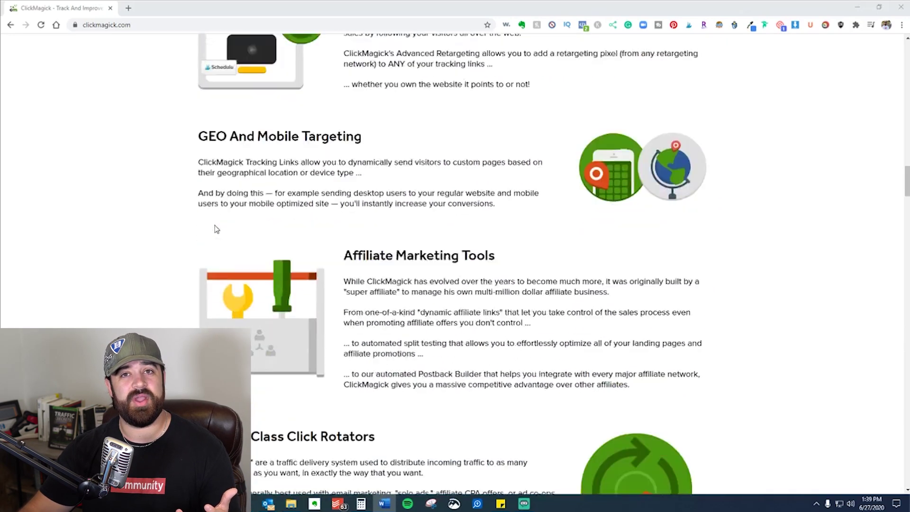
{"action": "scroll", "coordinate": [216, 229], "scroll_direction": "up", "scroll_amount": 12}
{"action": "scroll", "coordinate": [216, 229], "scroll_direction": "up", "scroll_amount": 20}
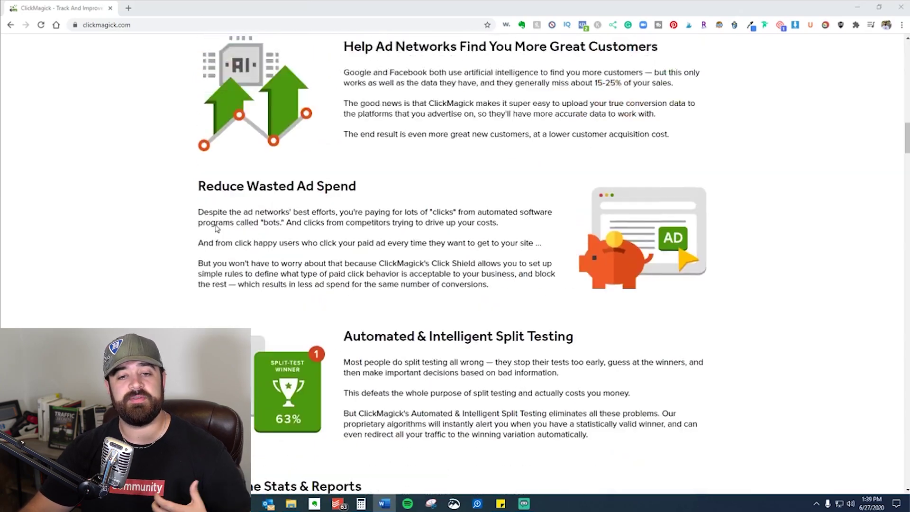
{"action": "scroll", "coordinate": [216, 226], "scroll_direction": "up", "scroll_amount": 8}
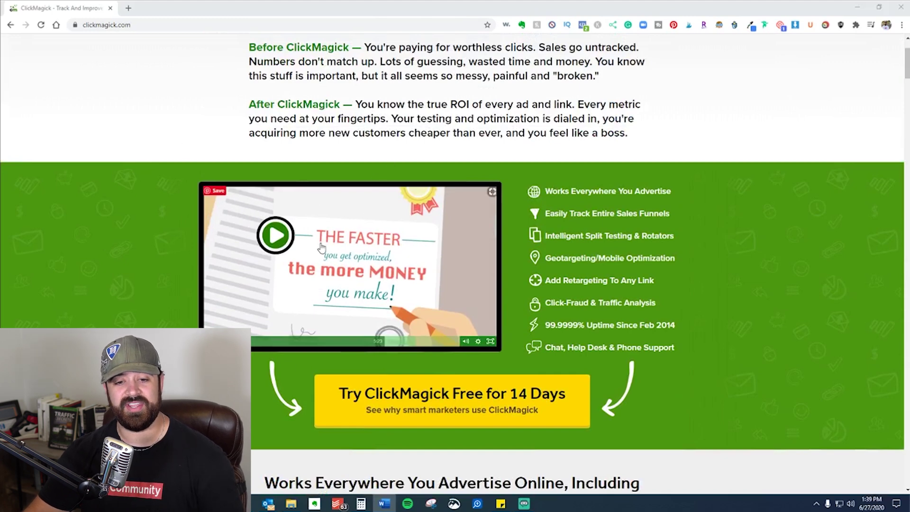
{"action": "left_click", "coordinate": [429, 237]}
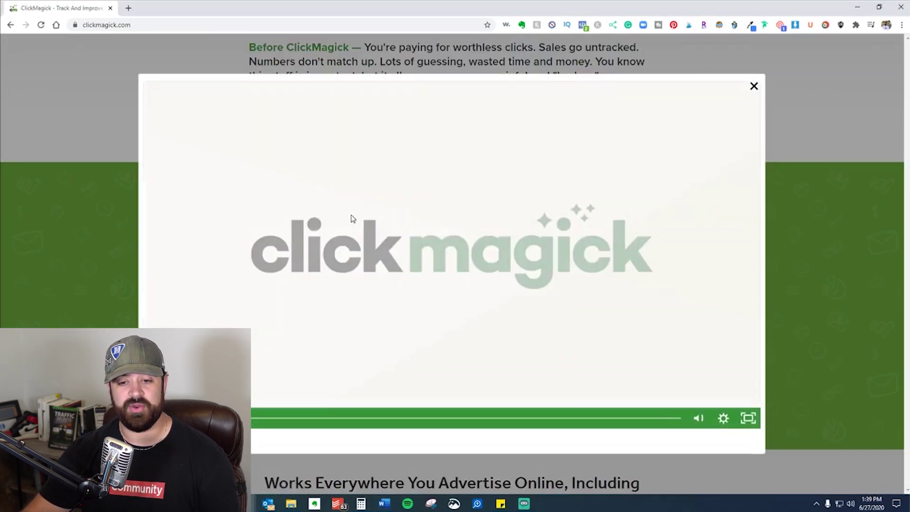
{"action": "left_click", "coordinate": [754, 86]}
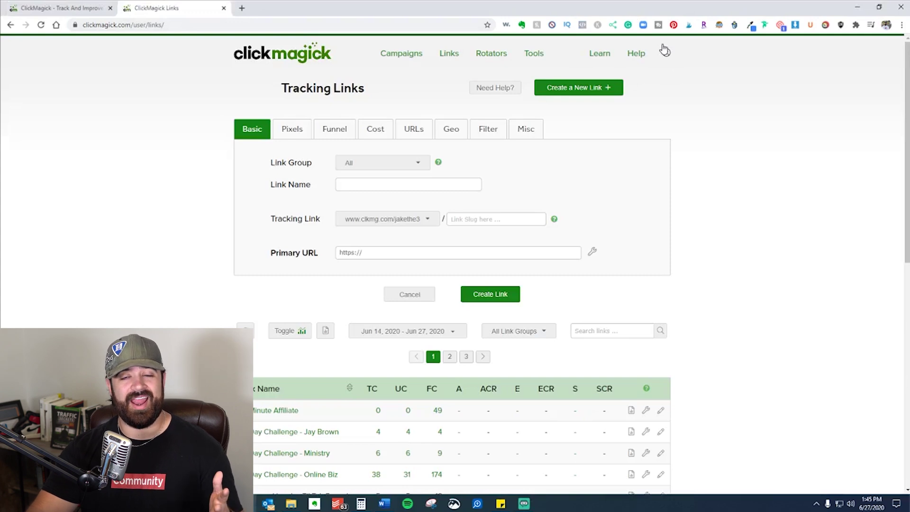
- Open the Helpdesk Support page, look over the Support Desk home, and return to the Tracking Links page
{"action": "left_click", "coordinate": [640, 57]}
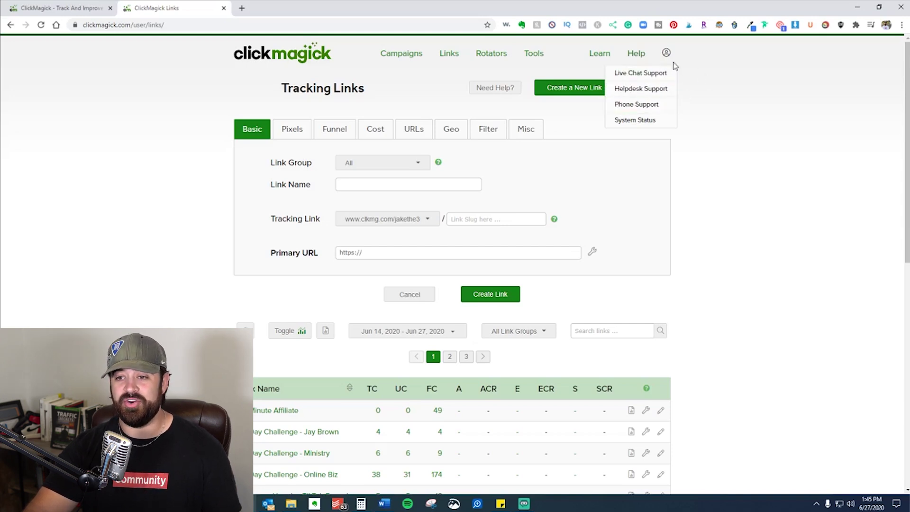
{"action": "left_click", "coordinate": [636, 91]}
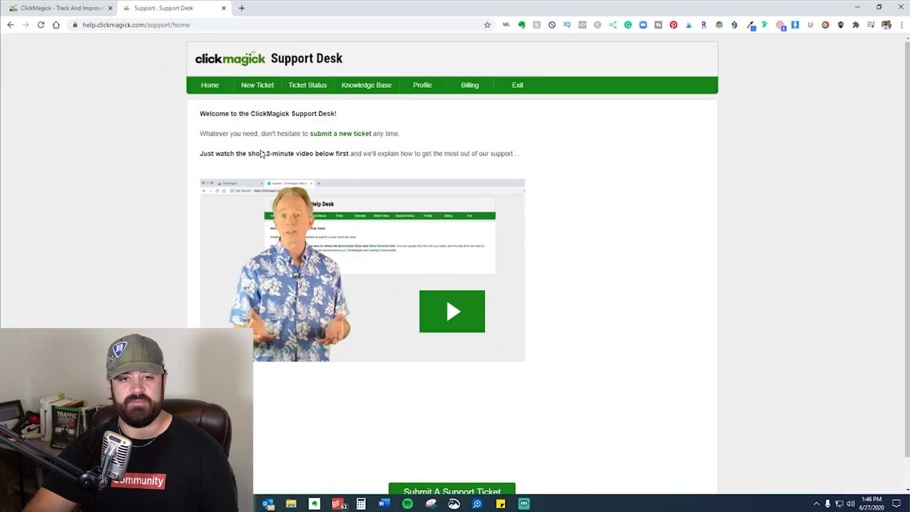
{"action": "left_click_drag", "start_coordinate": [274, 63], "coordinate": [374, 65]}
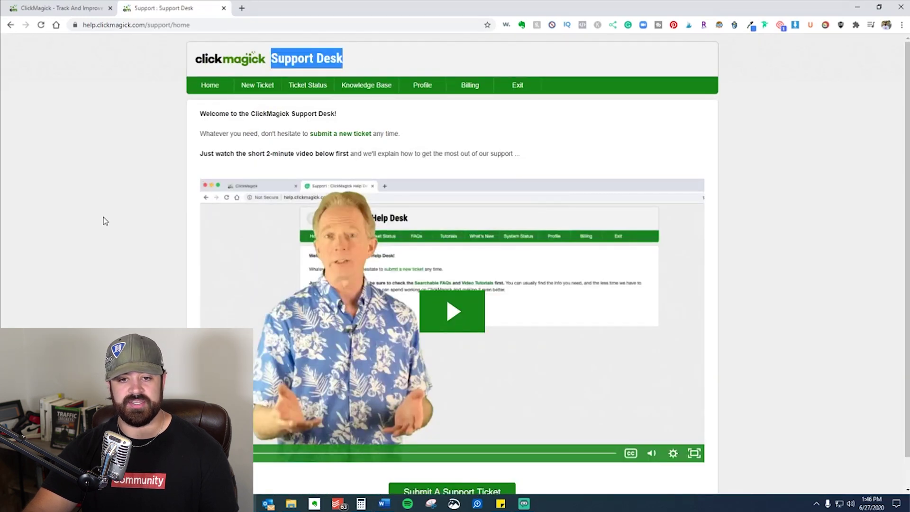
{"action": "scroll", "coordinate": [106, 221], "scroll_direction": "down", "scroll_amount": 1}
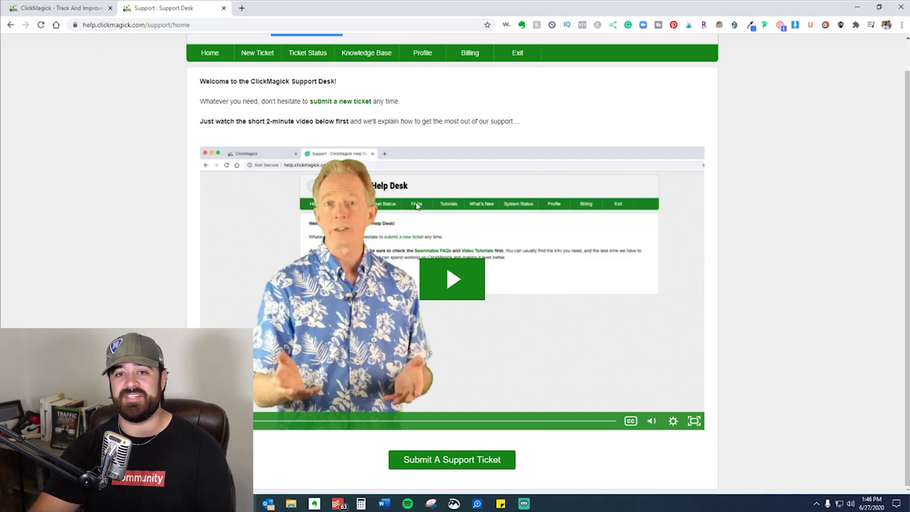
{"action": "scroll", "coordinate": [757, 181], "scroll_direction": "up", "scroll_amount": 1}
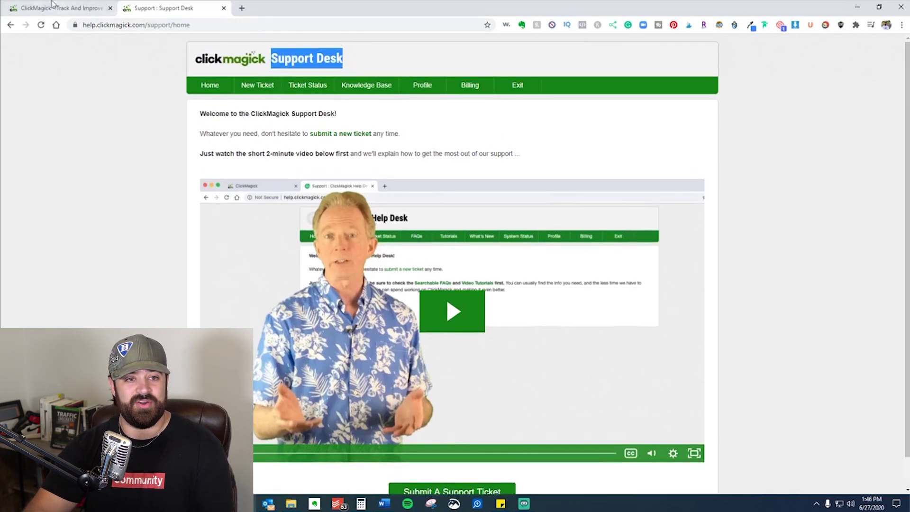
{"action": "key", "text": "alt+Left"}
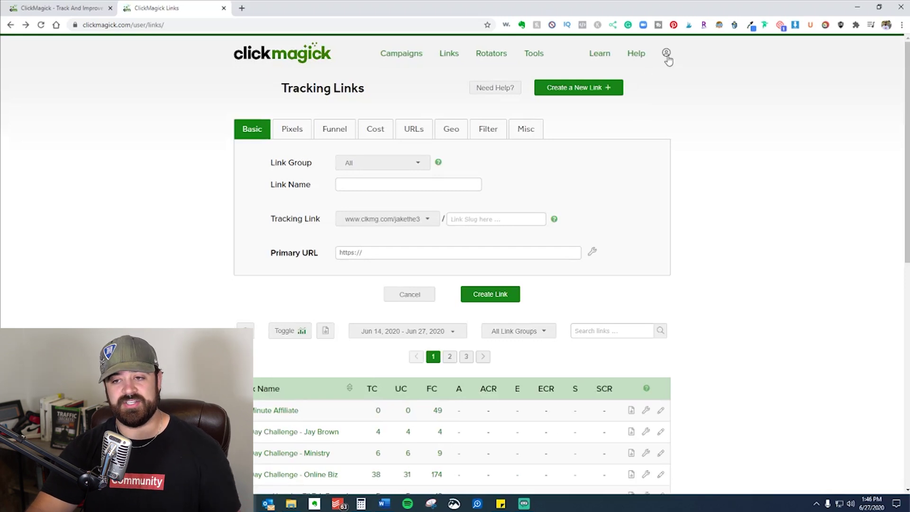
- Open the Knowledge Base and look over its categories and articles
{"action": "mouse_move", "coordinate": [653, 69]}
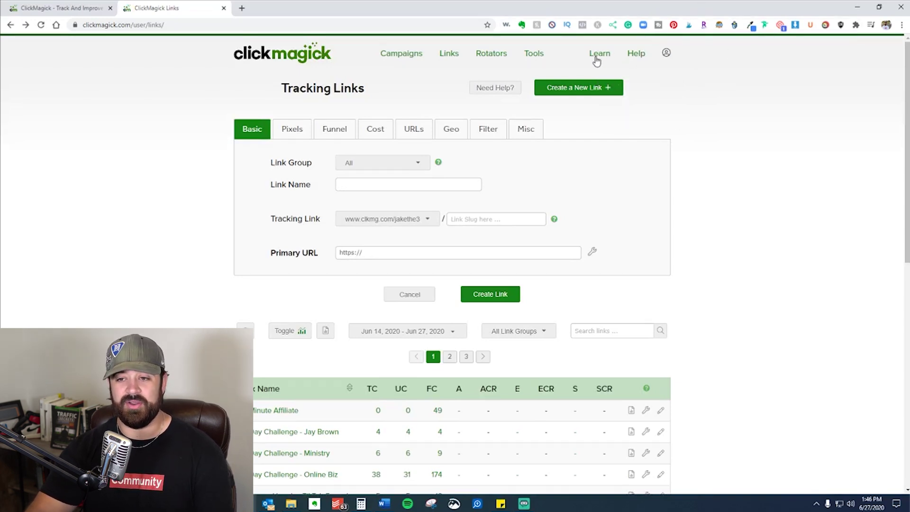
{"action": "left_click", "coordinate": [597, 72]}
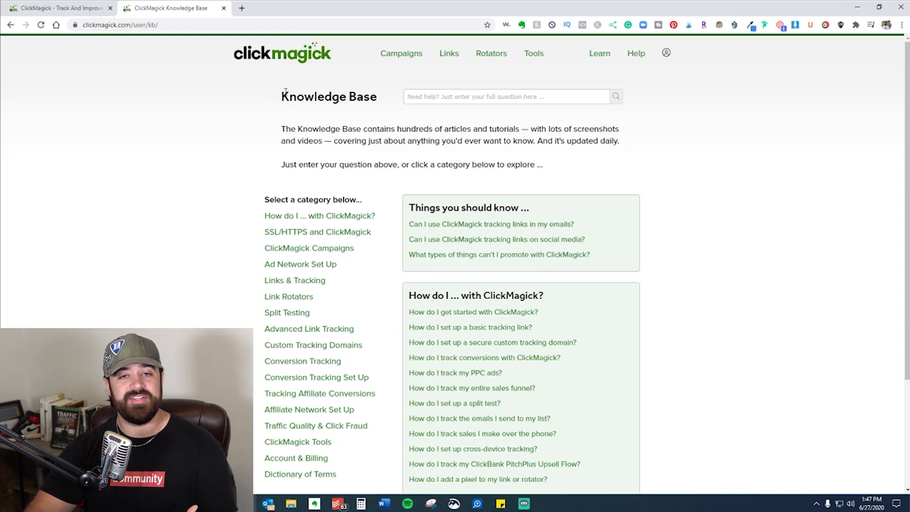
{"action": "left_click_drag", "start_coordinate": [283, 96], "coordinate": [392, 106]}
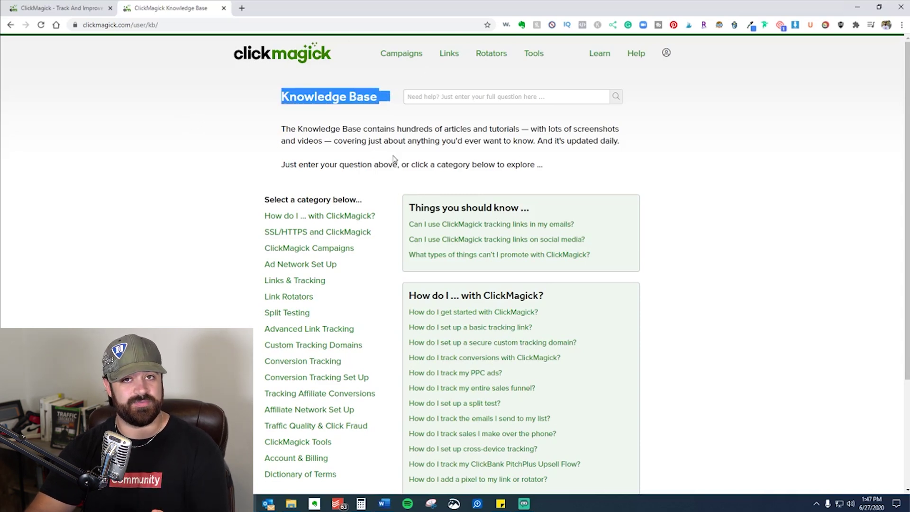
{"action": "scroll", "coordinate": [426, 163], "scroll_direction": "down", "scroll_amount": 3}
{"action": "scroll", "coordinate": [426, 162], "scroll_direction": "up", "scroll_amount": 3}
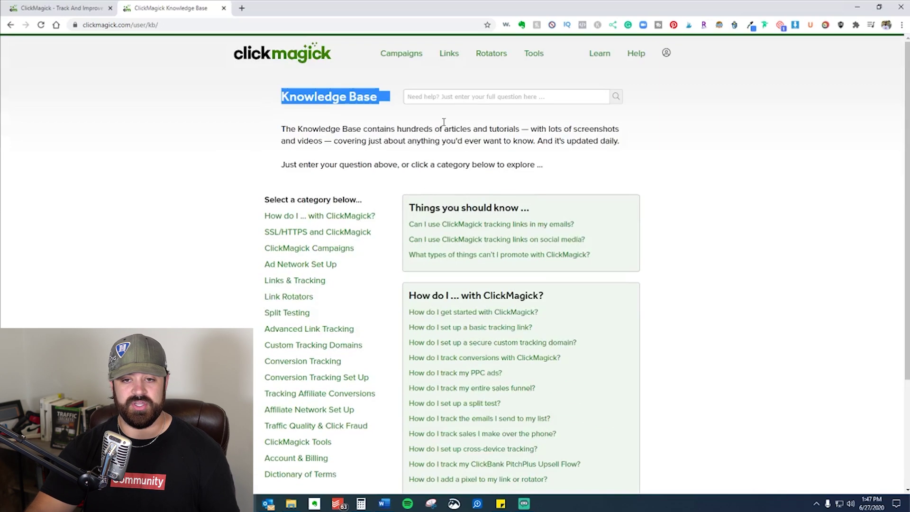
- Search the Knowledge Base for "what is rotator"
{"action": "left_click", "coordinate": [488, 98]}
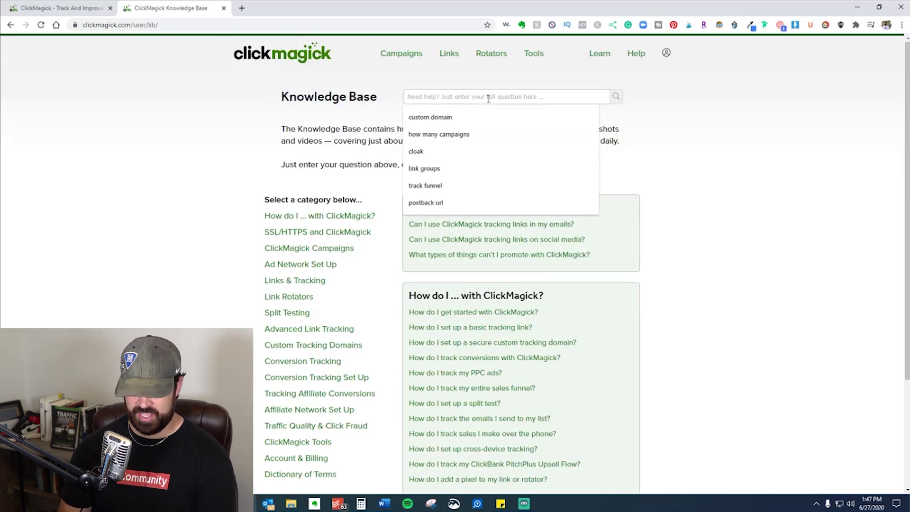
{"action": "type", "text": "what is rotator"}
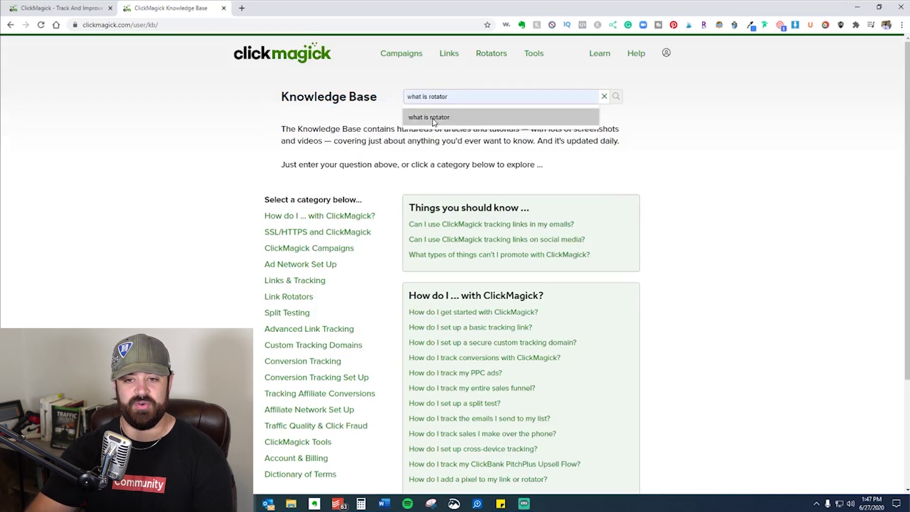
{"action": "left_click", "coordinate": [432, 119]}
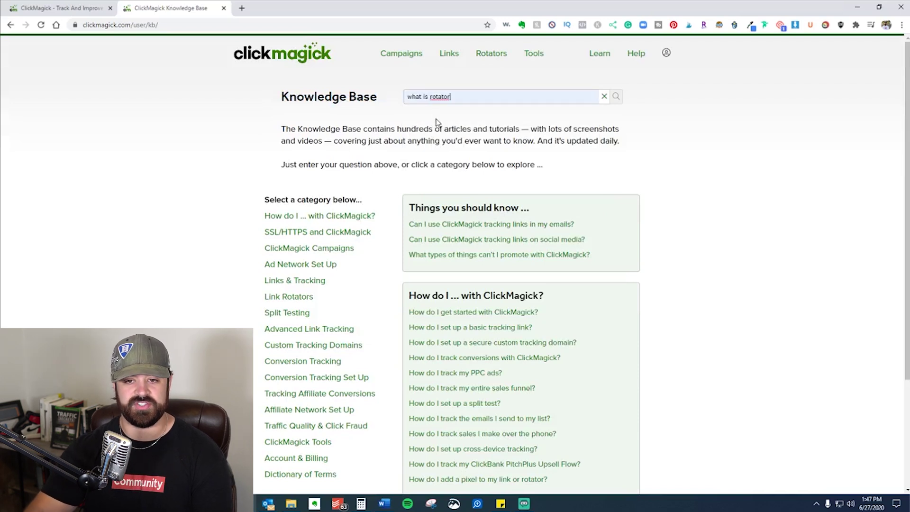
{"action": "key", "text": "Return"}
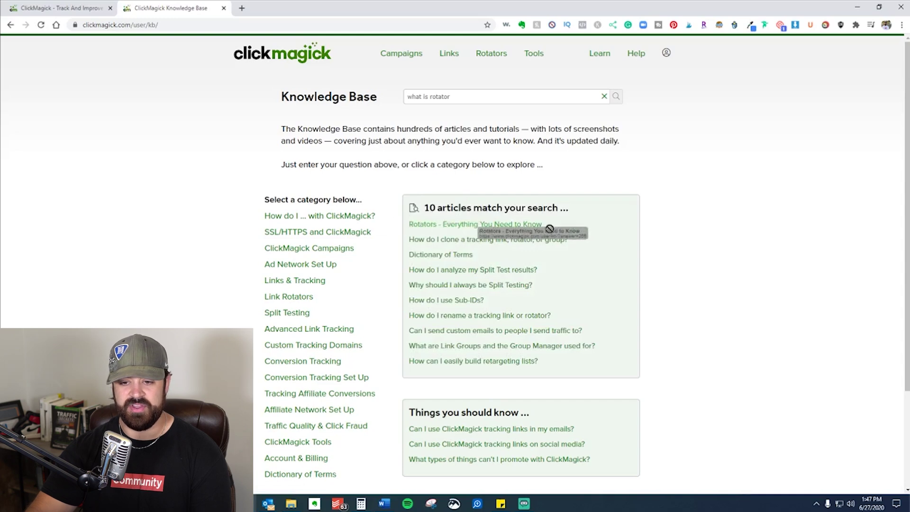
- Read through the topics of the "Rotators - Everything You Need to Know" article and return to the search results
{"action": "left_click", "coordinate": [418, 224]}
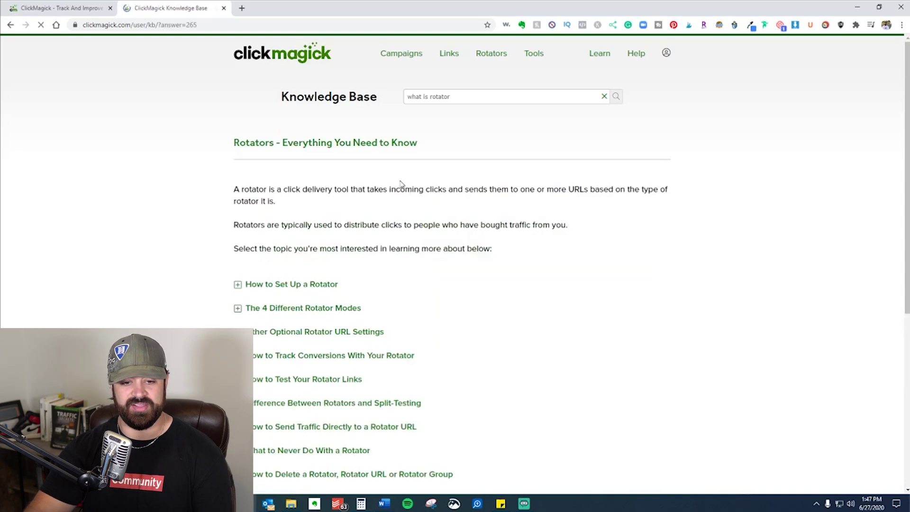
{"action": "scroll", "coordinate": [396, 185], "scroll_direction": "down", "scroll_amount": 3}
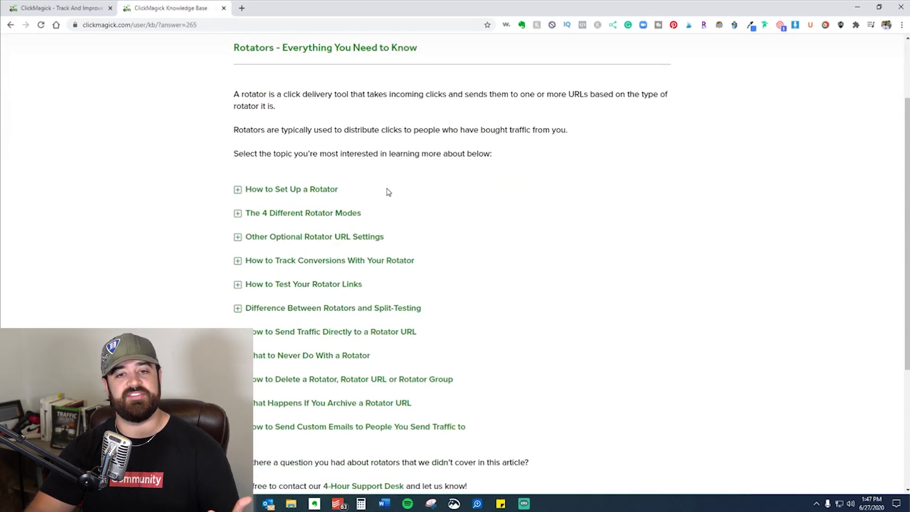
{"action": "scroll", "coordinate": [389, 189], "scroll_direction": "up", "scroll_amount": 2}
{"action": "key", "text": "alt+Left"}
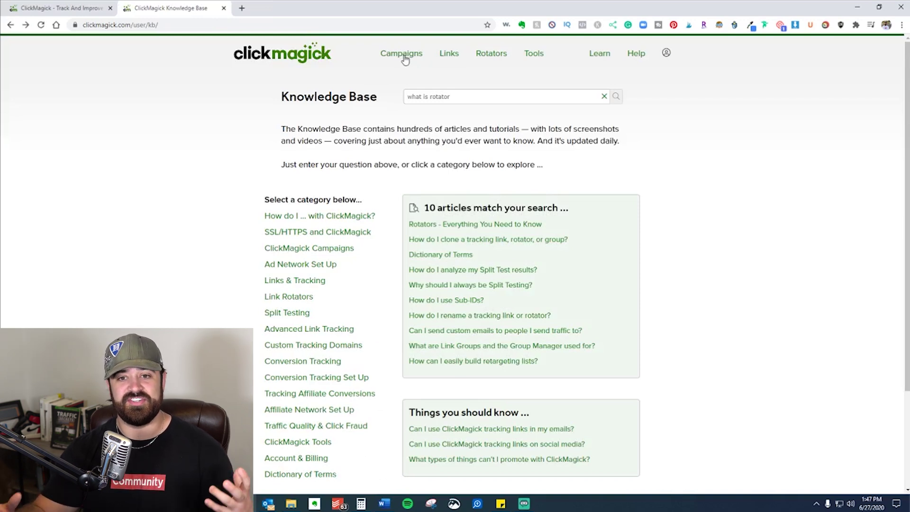
- Open the Tracking Links page and examine the list of existing links with their click statistics
{"action": "left_click", "coordinate": [447, 54]}
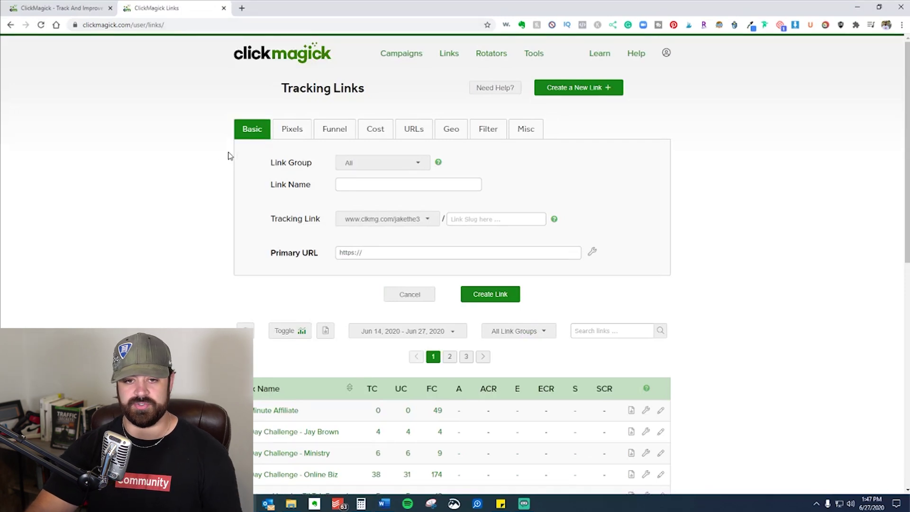
{"action": "left_click_drag", "start_coordinate": [372, 90], "coordinate": [264, 86]}
{"action": "left_click", "coordinate": [193, 110]}
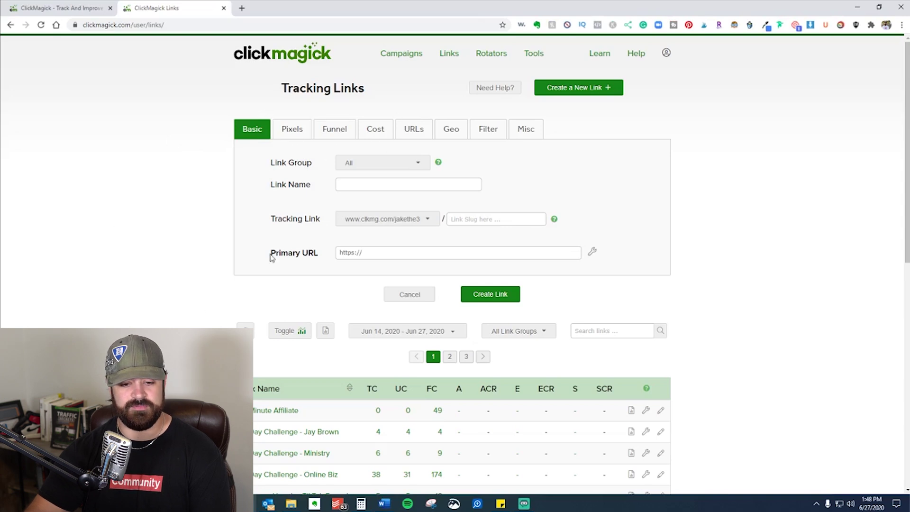
{"action": "scroll", "coordinate": [195, 197], "scroll_direction": "down", "scroll_amount": 6}
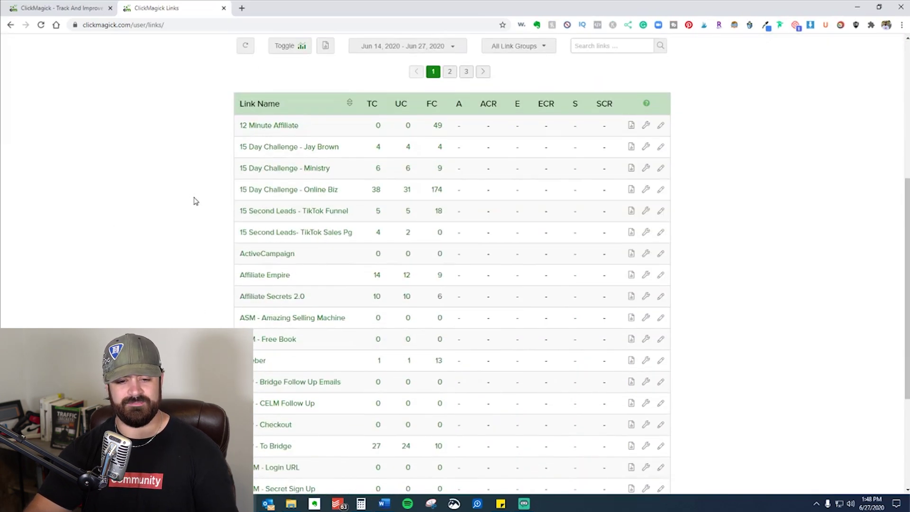
{"action": "scroll", "coordinate": [199, 201], "scroll_direction": "down", "scroll_amount": 1}
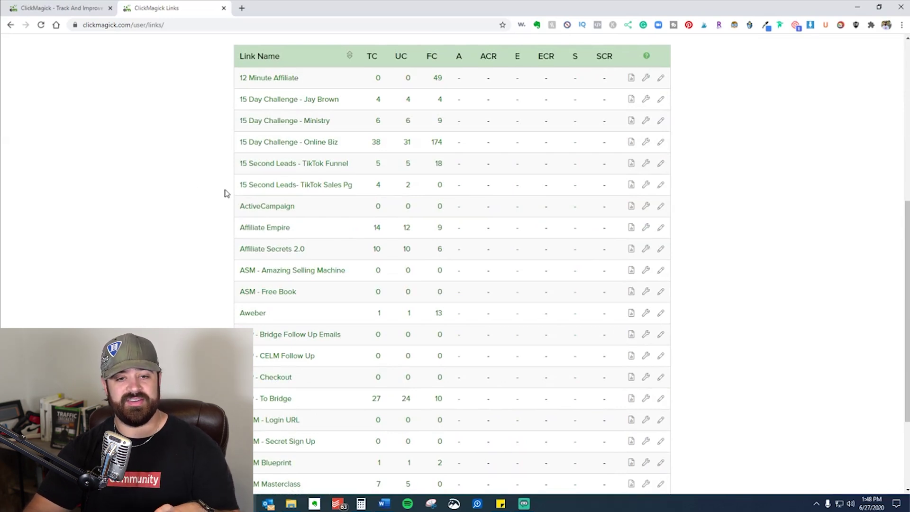
{"action": "scroll", "coordinate": [226, 192], "scroll_direction": "up", "scroll_amount": 1}
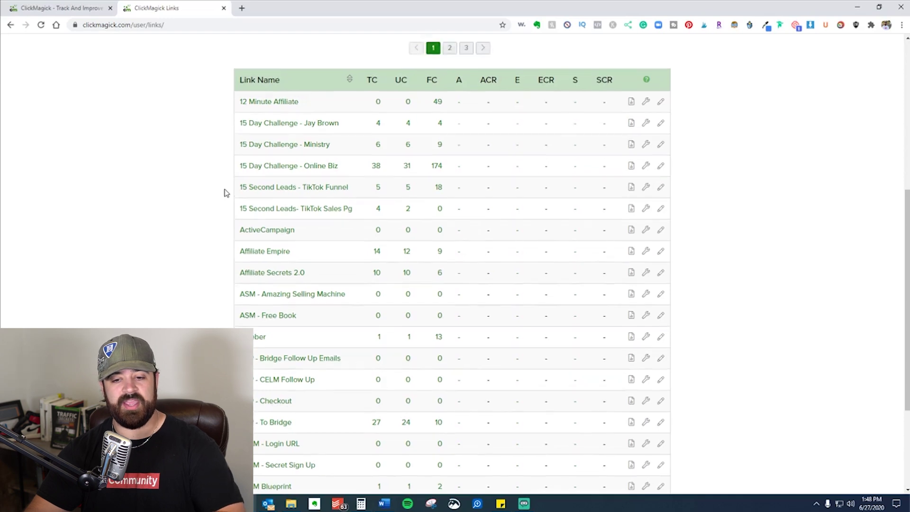
{"action": "scroll", "coordinate": [227, 193], "scroll_direction": "down", "scroll_amount": 3}
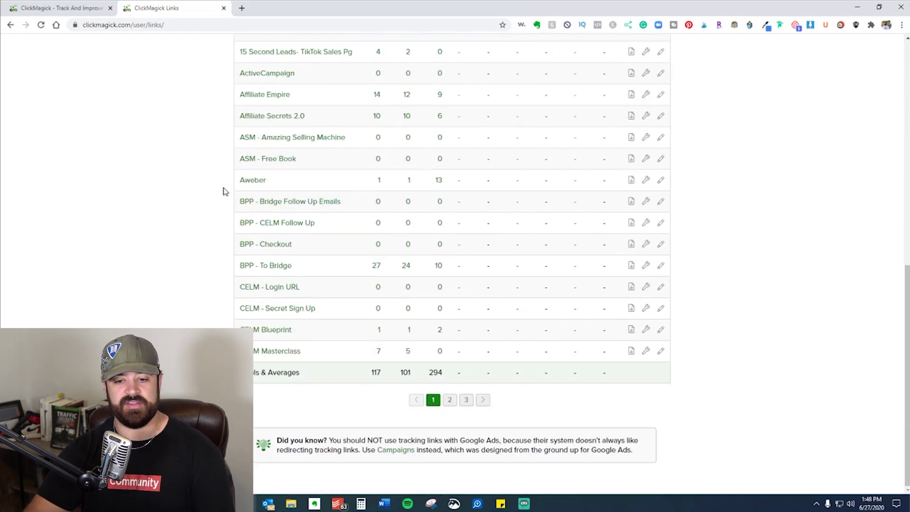
{"action": "scroll", "coordinate": [227, 188], "scroll_direction": "up", "scroll_amount": 1}
{"action": "scroll", "coordinate": [227, 187], "scroll_direction": "up", "scroll_amount": 5}
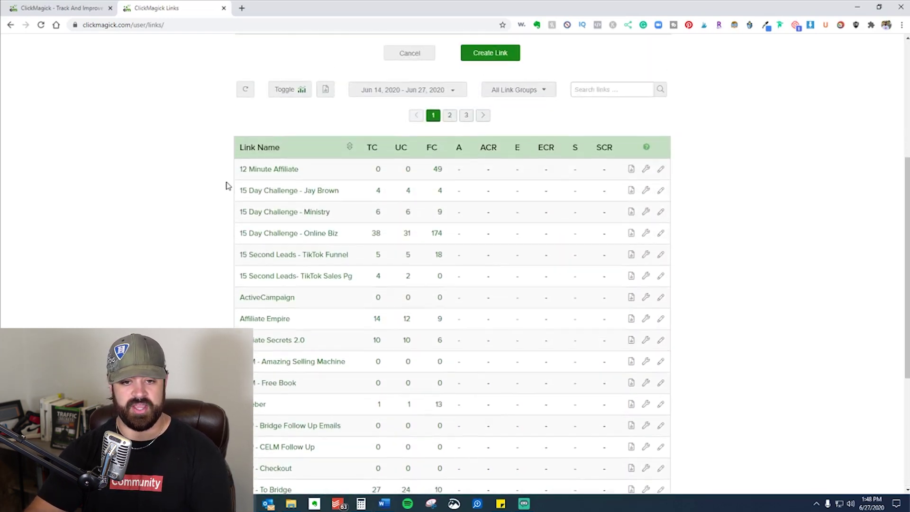
- Open the basic settings of the "12 Minute Affiliate" link and inspect its full tracking URL
{"action": "left_click", "coordinate": [271, 184]}
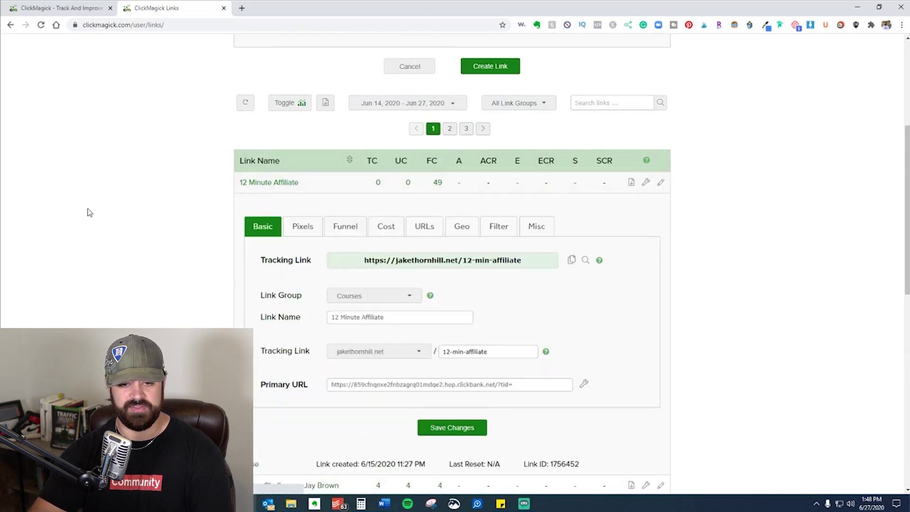
{"action": "scroll", "coordinate": [303, 210], "scroll_direction": "down", "scroll_amount": 1}
{"action": "scroll", "coordinate": [304, 210], "scroll_direction": "down", "scroll_amount": 1}
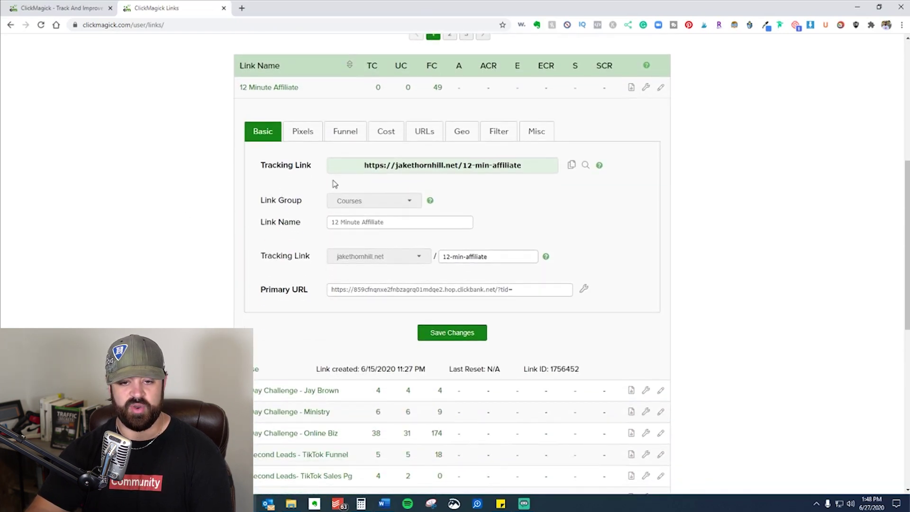
{"action": "left_click_drag", "start_coordinate": [260, 168], "coordinate": [529, 167]}
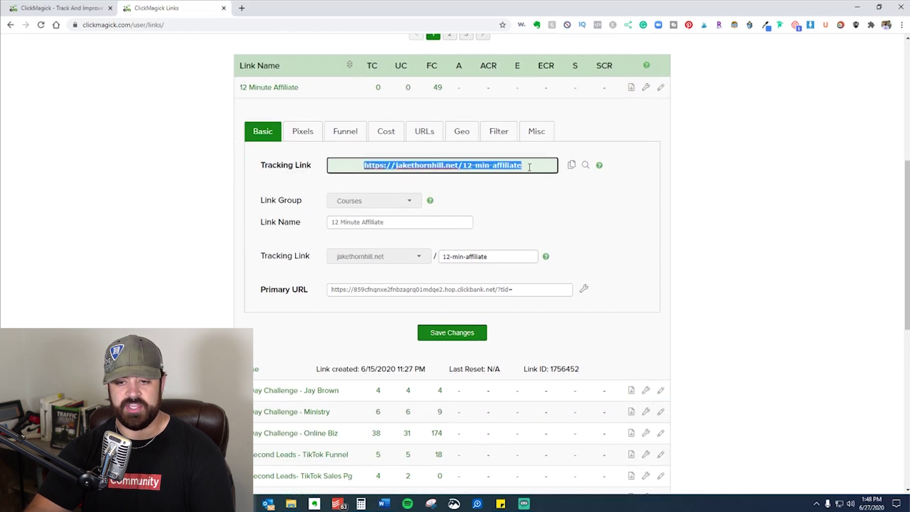
{"action": "left_click", "coordinate": [485, 165]}
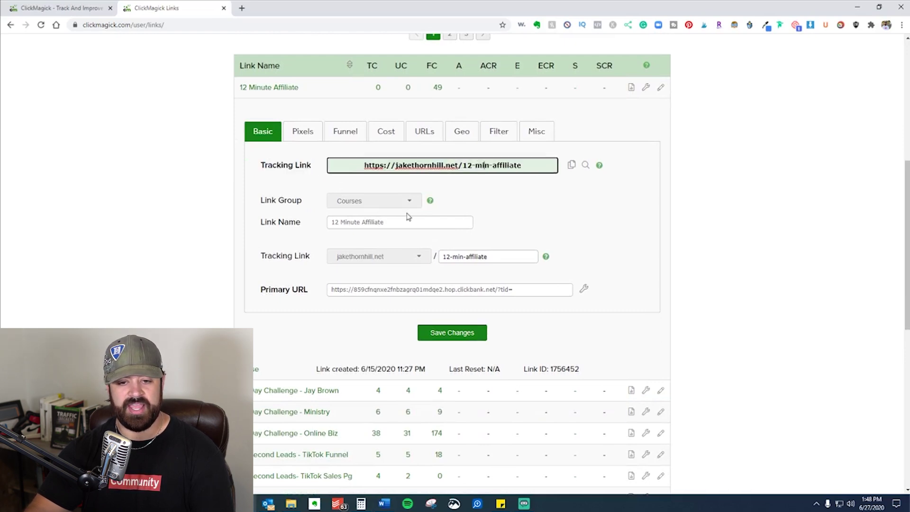
- View the domain choices for the 12 Minute Affiliate tracking link and close the list without changing the domain
{"action": "double_click", "coordinate": [302, 256]}
{"action": "left_click", "coordinate": [404, 259]}
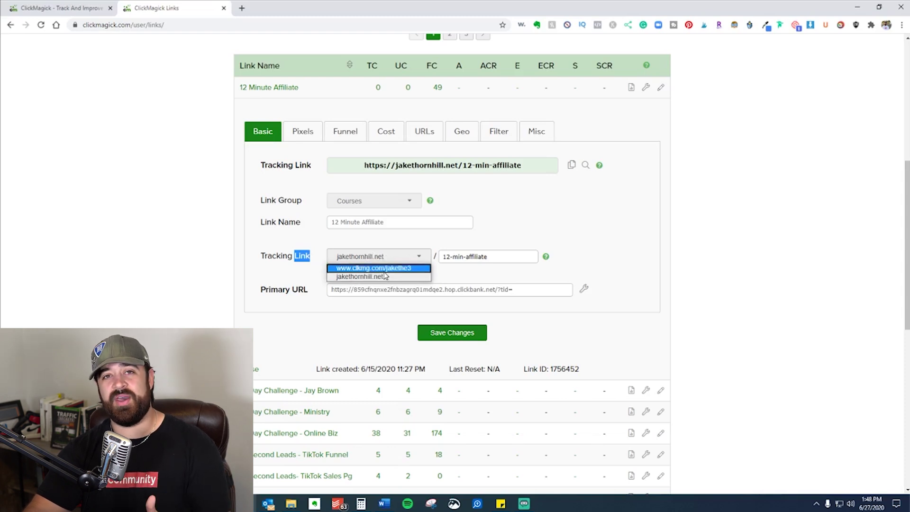
{"action": "left_click", "coordinate": [226, 255]}
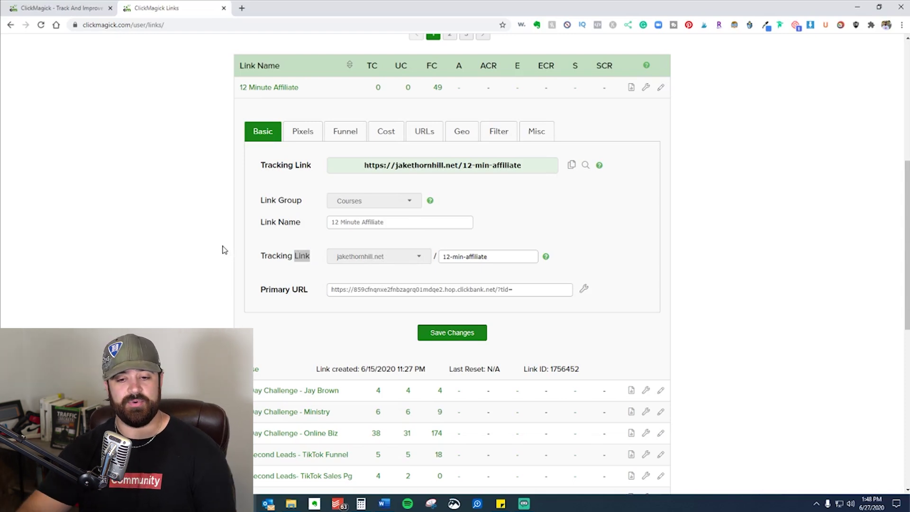
- Inspect the link slug and the primary URL in the 12 Minute Affiliate link's basic settings
{"action": "left_click", "coordinate": [252, 240]}
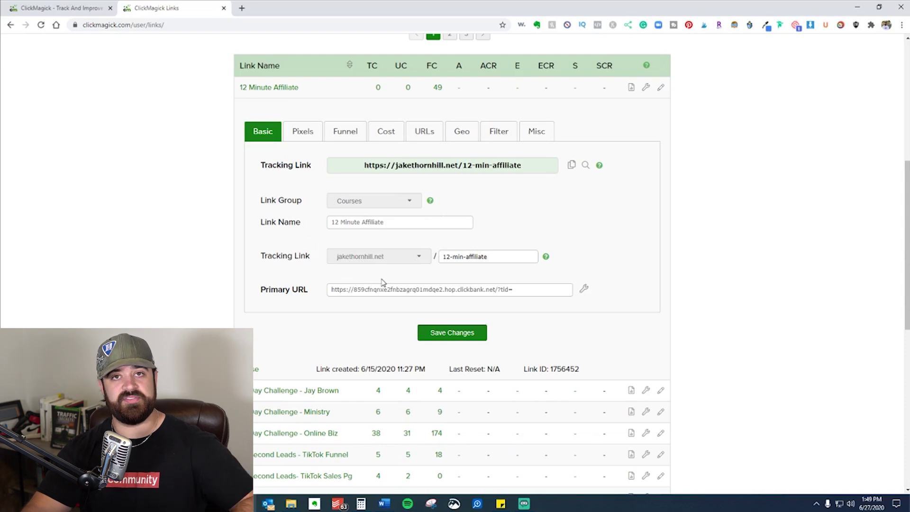
{"action": "mouse_move", "coordinate": [490, 257]}
{"action": "left_mouse_down"}
{"action": "mouse_move", "coordinate": [432, 260]}
{"action": "mouse_move", "coordinate": [491, 256]}
{"action": "left_mouse_up"}
{"action": "left_click", "coordinate": [479, 256]}
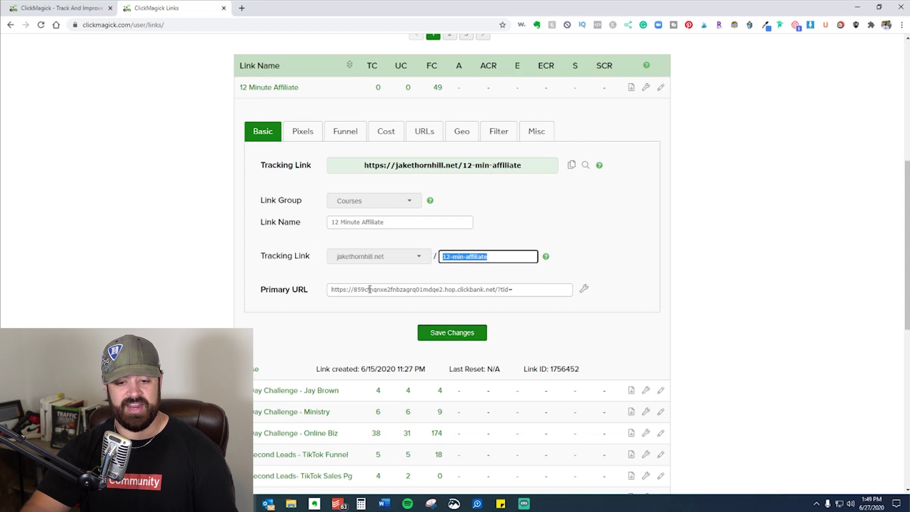
{"action": "mouse_move", "coordinate": [343, 289]}
{"action": "left_mouse_down"}
{"action": "mouse_move", "coordinate": [534, 287]}
{"action": "mouse_move", "coordinate": [349, 283]}
{"action": "left_mouse_up"}
{"action": "left_click", "coordinate": [533, 288]}
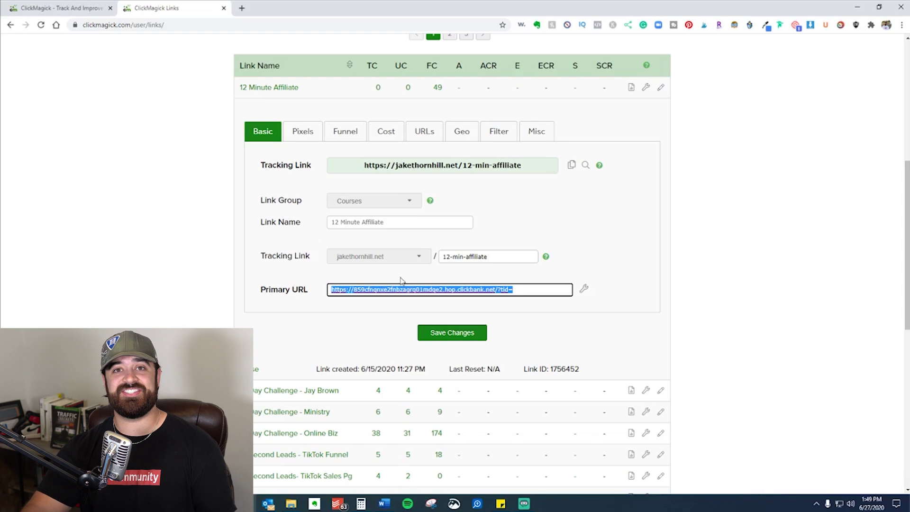
{"action": "left_click", "coordinate": [481, 289]}
{"action": "left_click_drag", "start_coordinate": [516, 289], "coordinate": [288, 290]}
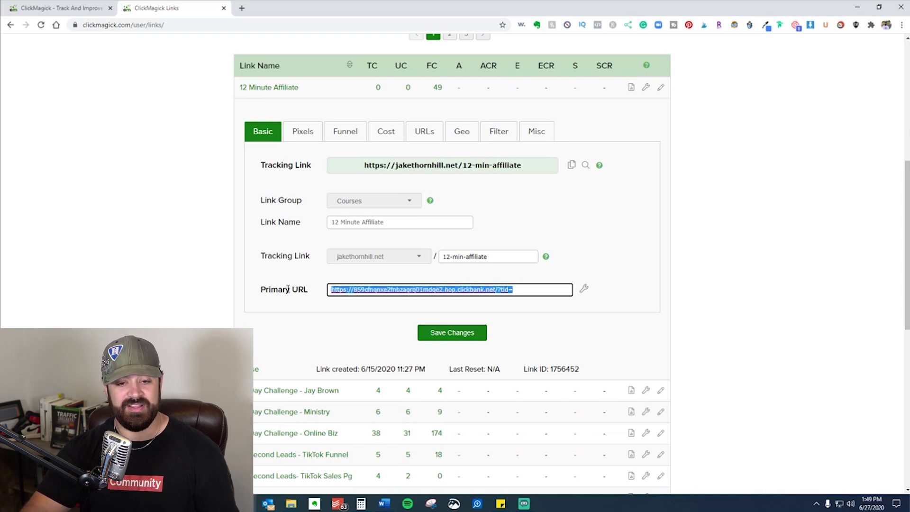
{"action": "left_click", "coordinate": [386, 292]}
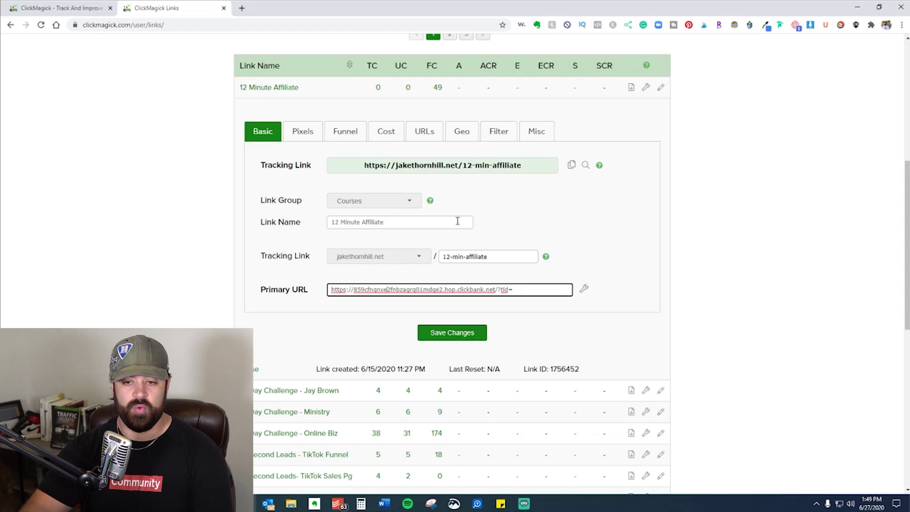
- Look through the rest of the tracking links list and close the 12 Minute Affiliate link's settings
{"action": "scroll", "coordinate": [218, 225], "scroll_direction": "down", "scroll_amount": 1}
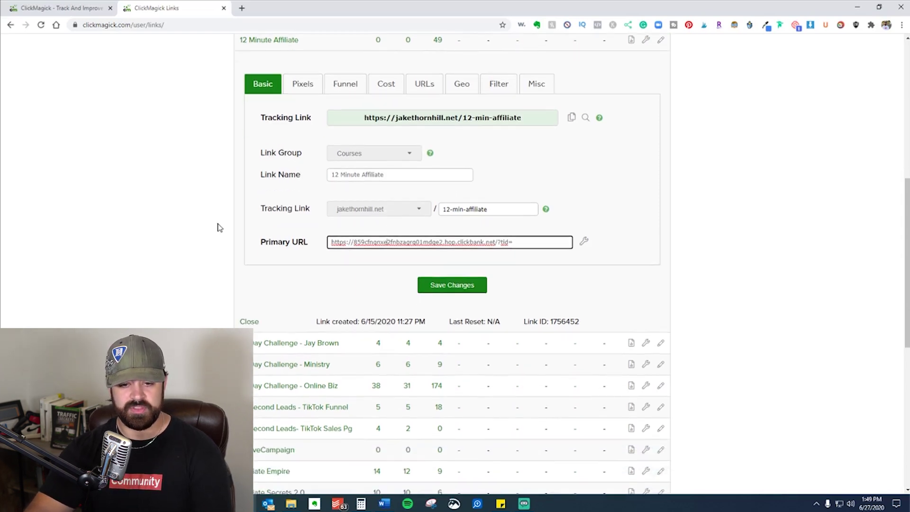
{"action": "left_click", "coordinate": [203, 228]}
{"action": "scroll", "coordinate": [203, 229], "scroll_direction": "down", "scroll_amount": 3}
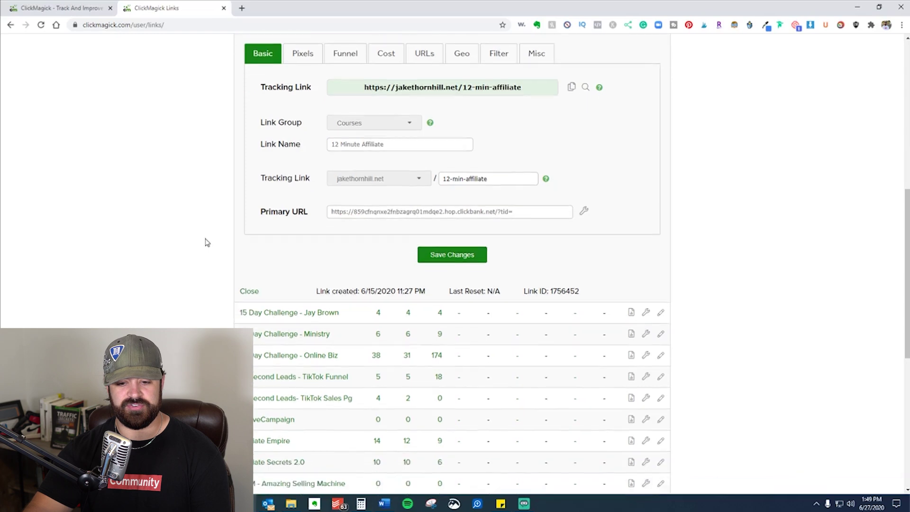
{"action": "scroll", "coordinate": [199, 241], "scroll_direction": "up", "scroll_amount": 4}
{"action": "scroll", "coordinate": [197, 244], "scroll_direction": "down", "scroll_amount": 4}
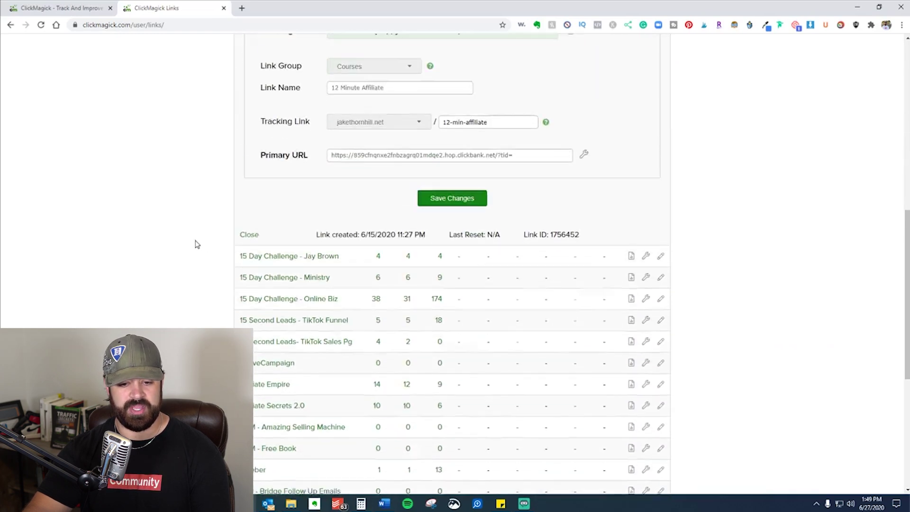
{"action": "scroll", "coordinate": [199, 237], "scroll_direction": "down", "scroll_amount": 3}
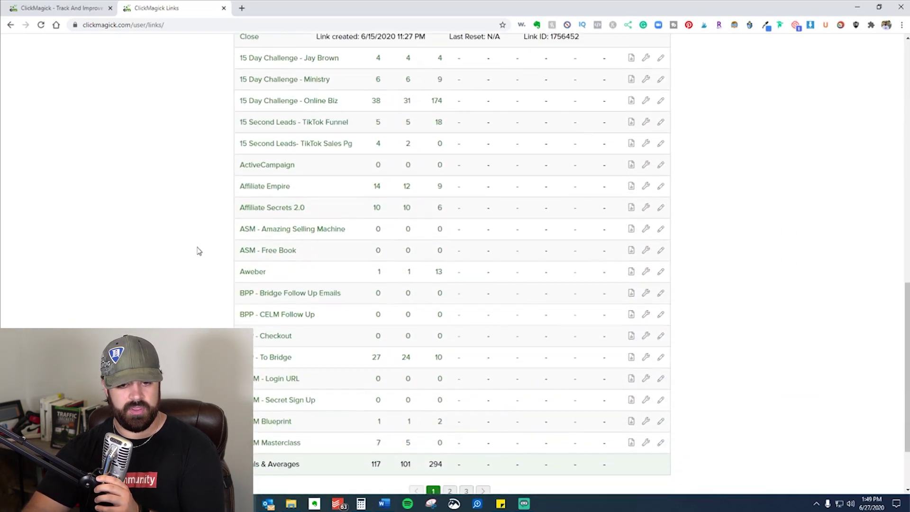
{"action": "scroll", "coordinate": [216, 187], "scroll_direction": "up", "scroll_amount": 3}
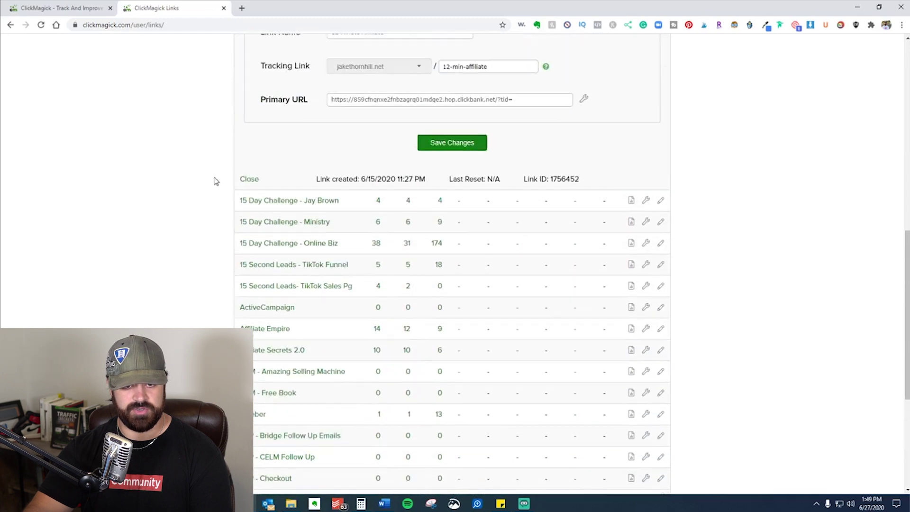
{"action": "left_click", "coordinate": [252, 177]}
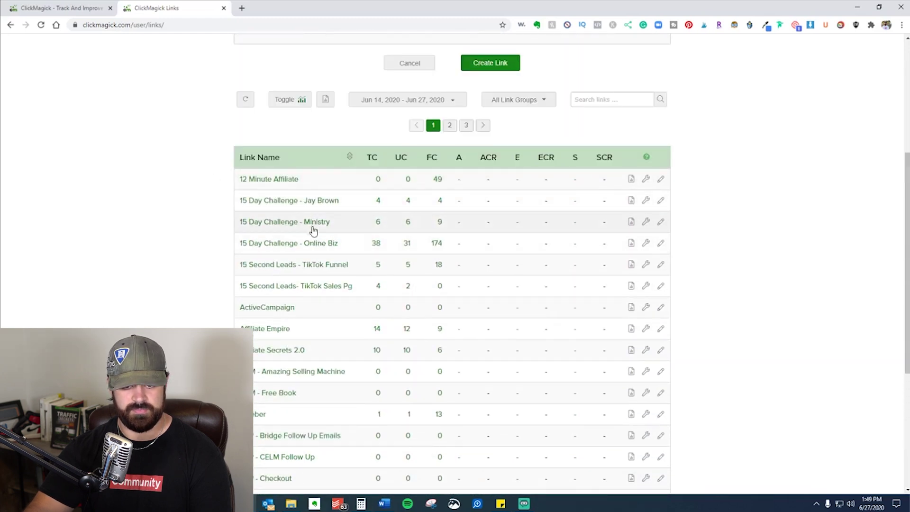
- View the statistics report options for the "15 Day Challenge - Online Biz" link
{"action": "left_click", "coordinate": [632, 246]}
{"action": "scroll", "coordinate": [478, 251], "scroll_direction": "up", "scroll_amount": 1}
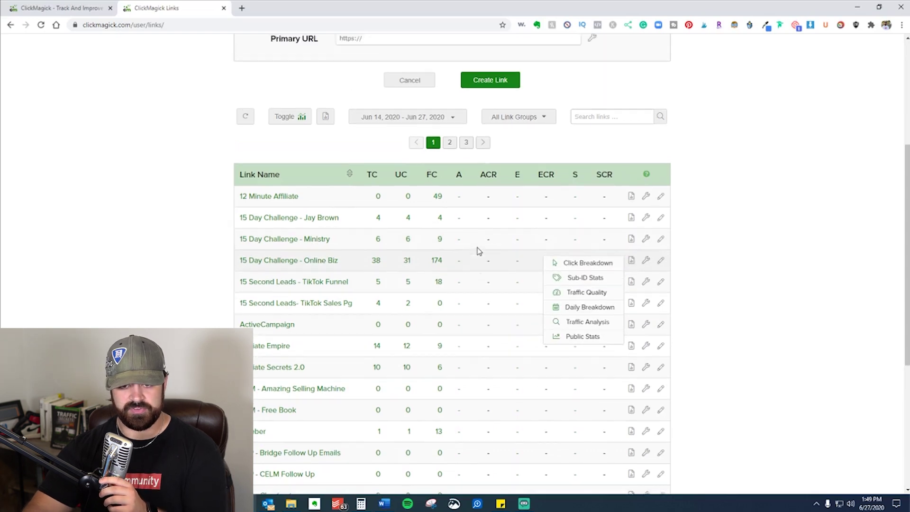
{"action": "scroll", "coordinate": [479, 251], "scroll_direction": "up", "scroll_amount": 5}
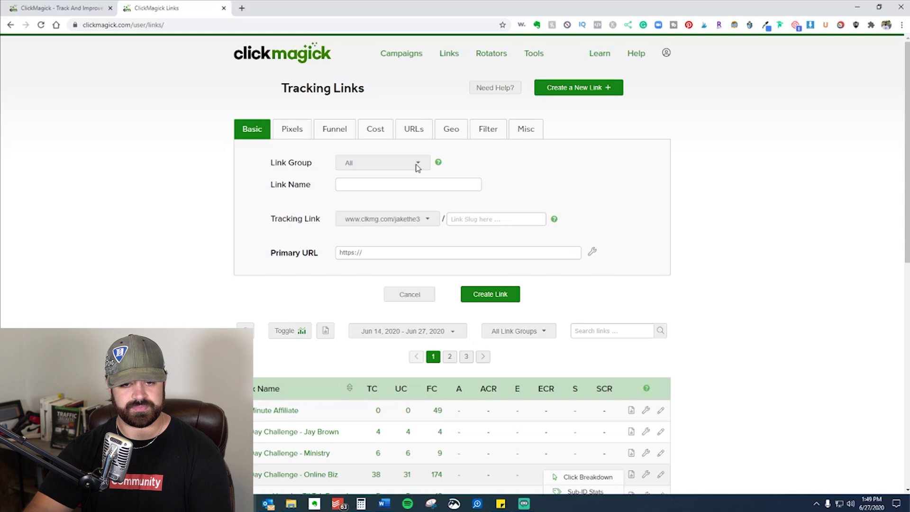
- Bring up the new link form and set its link group to Legendary Marketer
{"action": "left_click", "coordinate": [576, 90]}
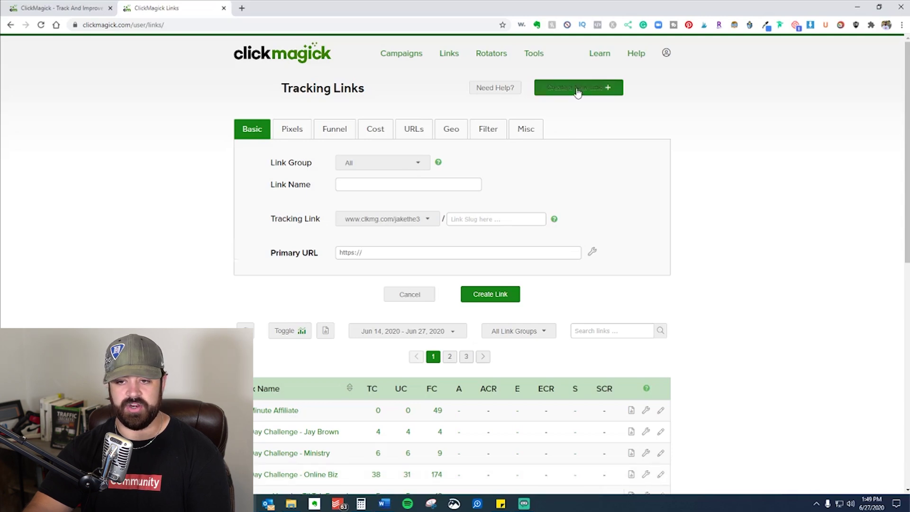
{"action": "left_click", "coordinate": [573, 91]}
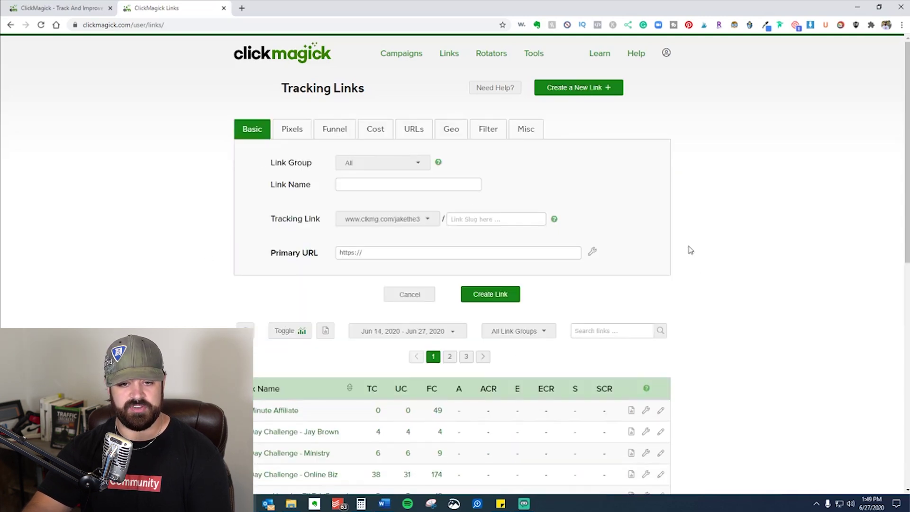
{"action": "left_click", "coordinate": [418, 162]}
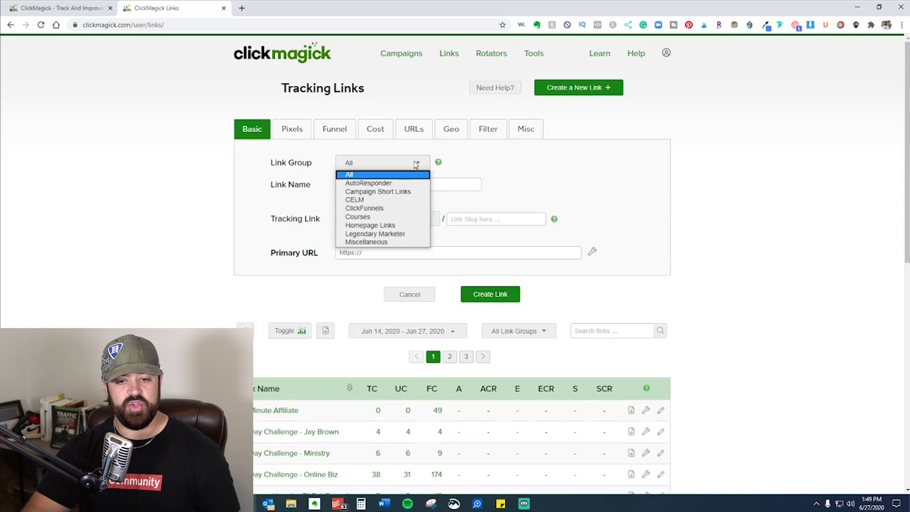
{"action": "left_click", "coordinate": [372, 236]}
{"action": "scroll", "coordinate": [221, 218], "scroll_direction": "down", "scroll_amount": 2}
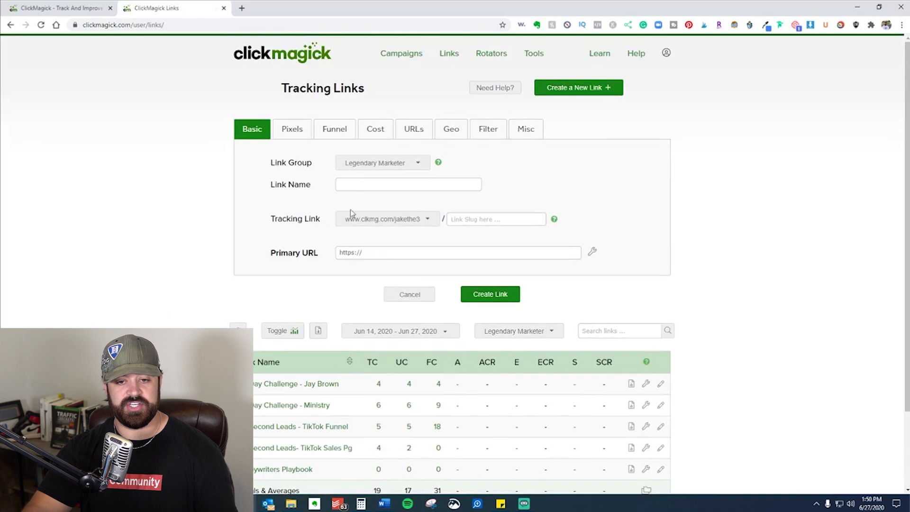
- Open the Group Manager from the link group help, read its explanation of groups, and close it
{"action": "left_click", "coordinate": [439, 164]}
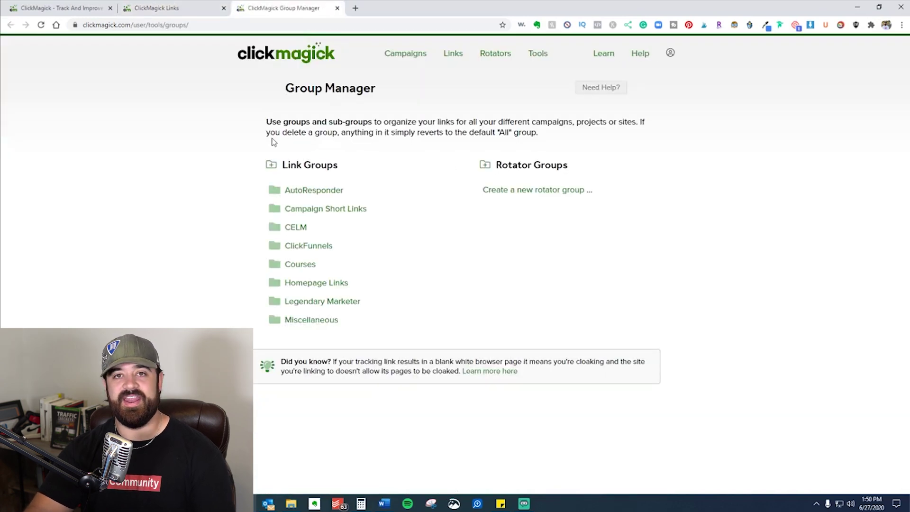
{"action": "left_click_drag", "start_coordinate": [267, 122], "coordinate": [646, 124]}
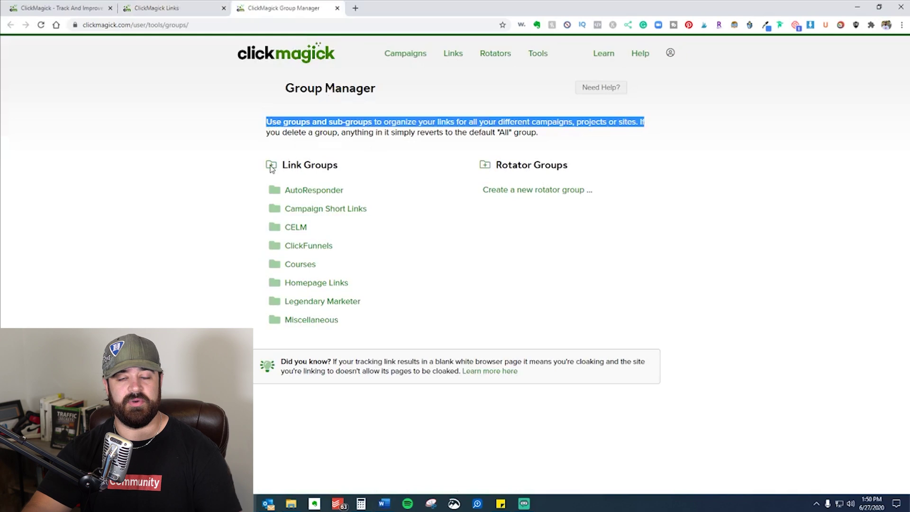
{"action": "left_click", "coordinate": [337, 9]}
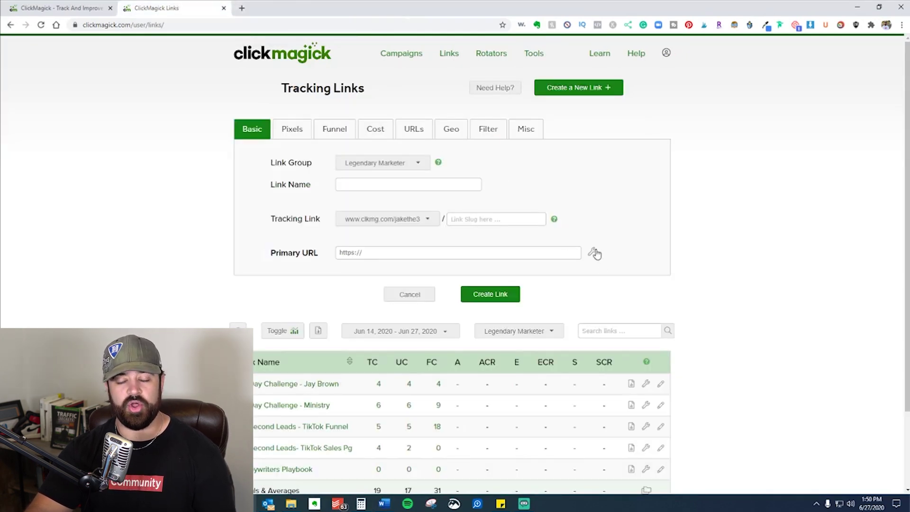
- Examine the knowledge base article on the meaning of the stats and abbreviations, then close it
{"action": "left_click_drag", "start_coordinate": [370, 364], "coordinate": [647, 365]}
{"action": "left_click", "coordinate": [648, 364]}
{"action": "scroll", "coordinate": [197, 235], "scroll_direction": "down", "scroll_amount": 4}
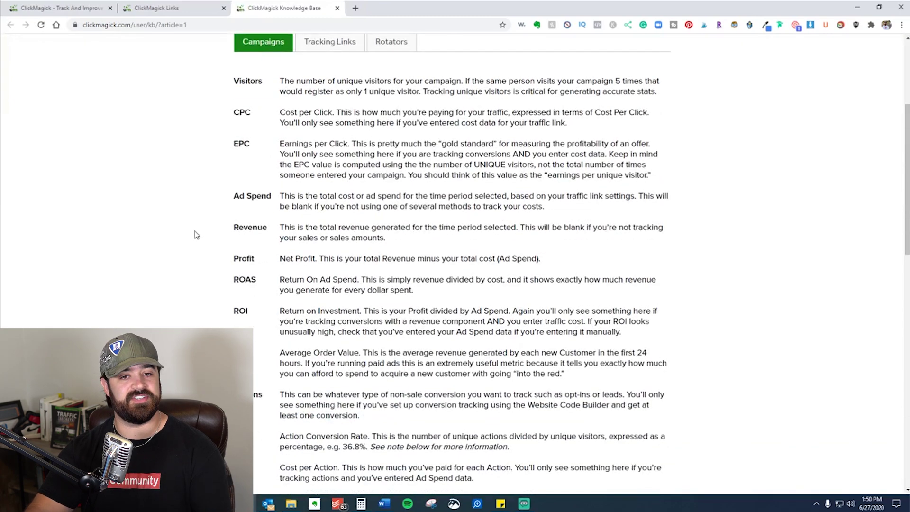
{"action": "scroll", "coordinate": [199, 230], "scroll_direction": "down", "scroll_amount": 3}
{"action": "scroll", "coordinate": [219, 209], "scroll_direction": "up", "scroll_amount": 7}
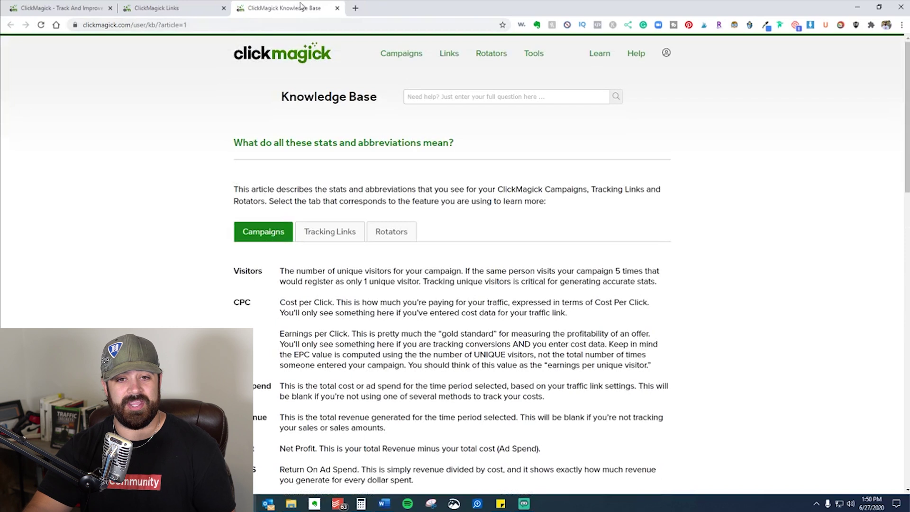
{"action": "left_click", "coordinate": [338, 8]}
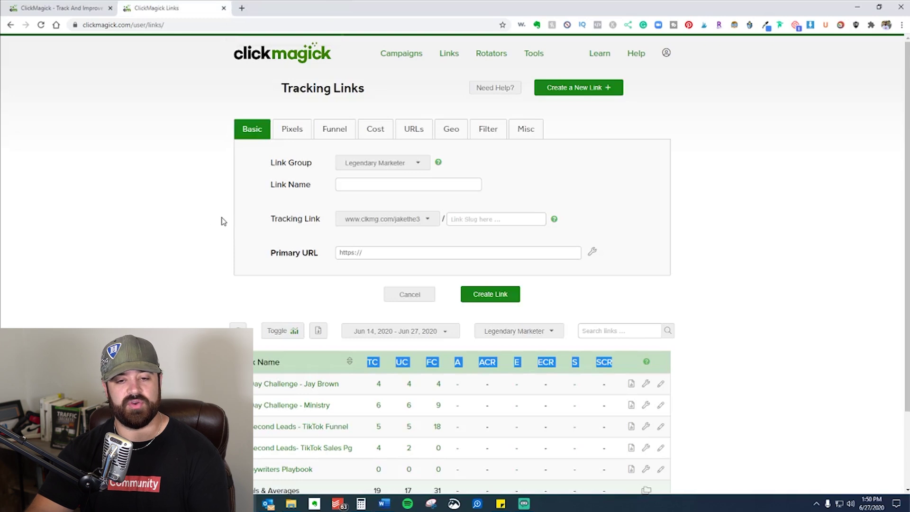
- Set the new link's group to ClickFunnels and name the link "CF Free Trial"
{"action": "left_click", "coordinate": [429, 163]}
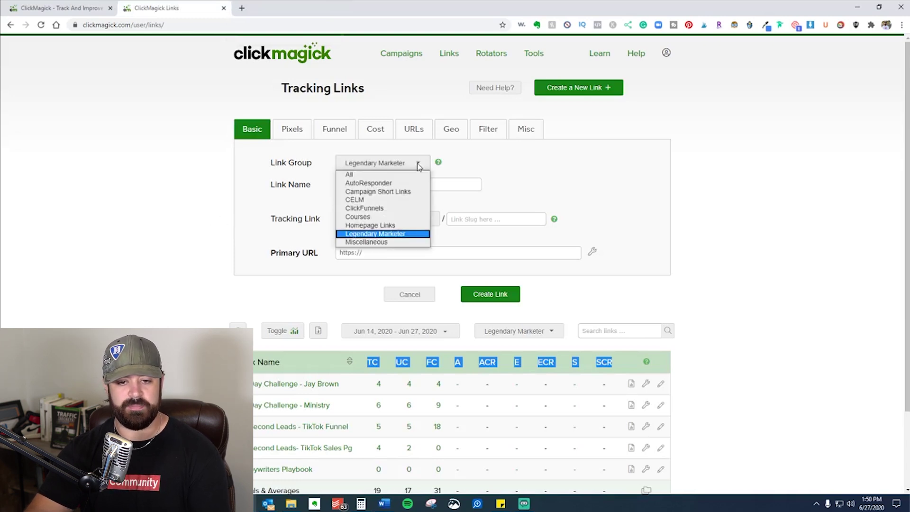
{"action": "left_click", "coordinate": [233, 198]}
{"action": "left_click", "coordinate": [403, 165]}
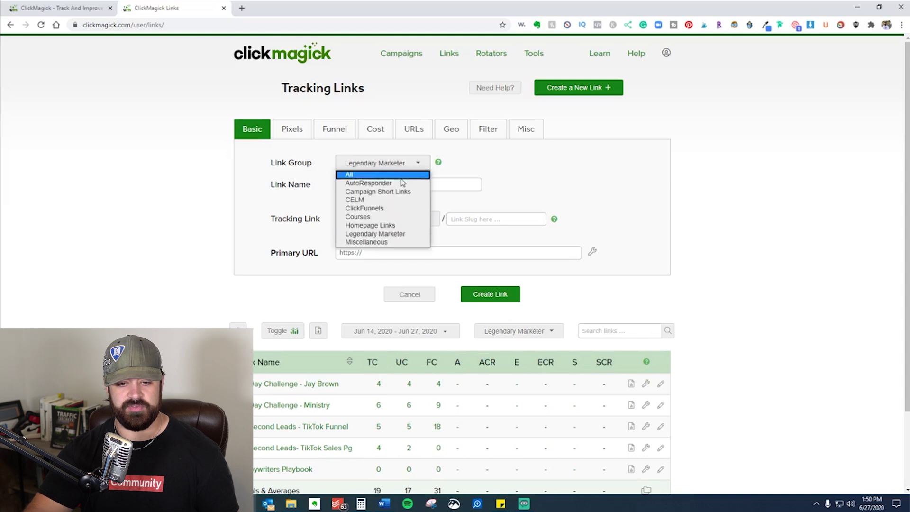
{"action": "left_click", "coordinate": [395, 199]}
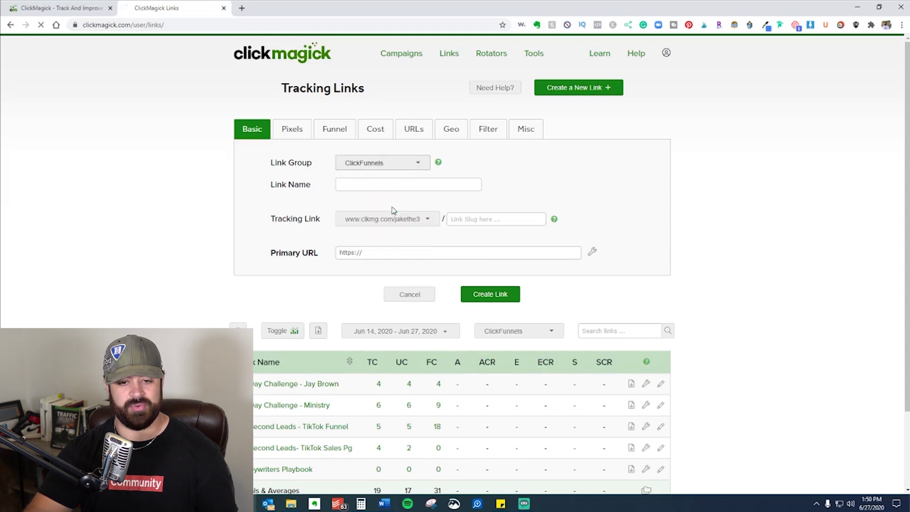
{"action": "left_click", "coordinate": [375, 186]}
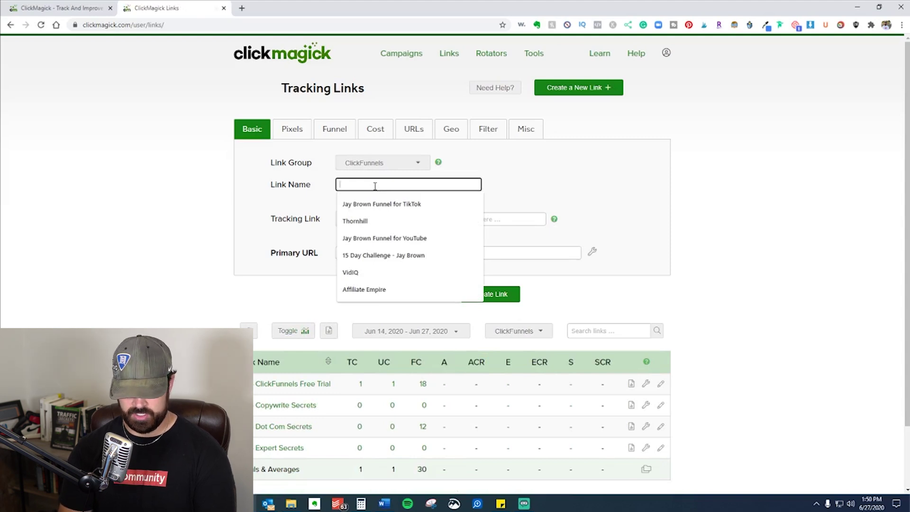
{"action": "type", "text": "CF "}
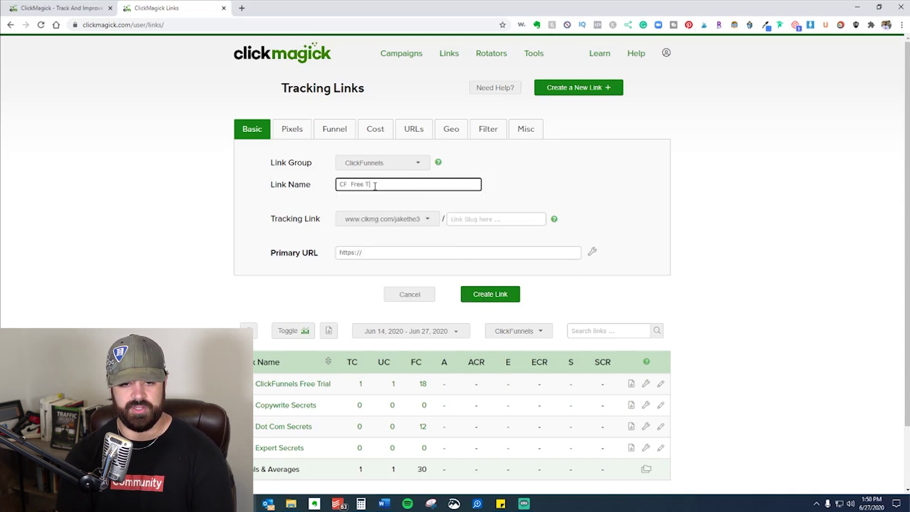
{"action": "type", "text": " Free Trial"}
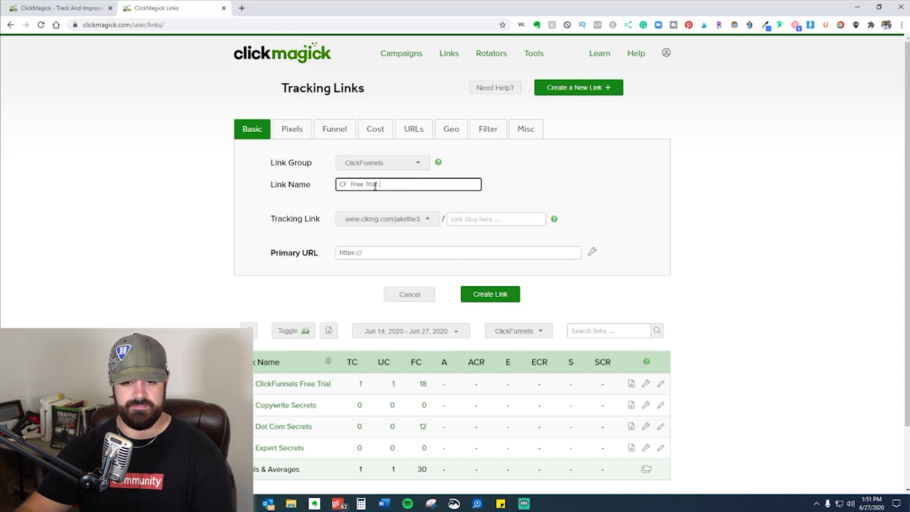
- Choose the custom personal domain for the new tracking link and set its slug to "CF-free"
{"action": "left_click", "coordinate": [384, 219]}
{"action": "left_click", "coordinate": [392, 239]}
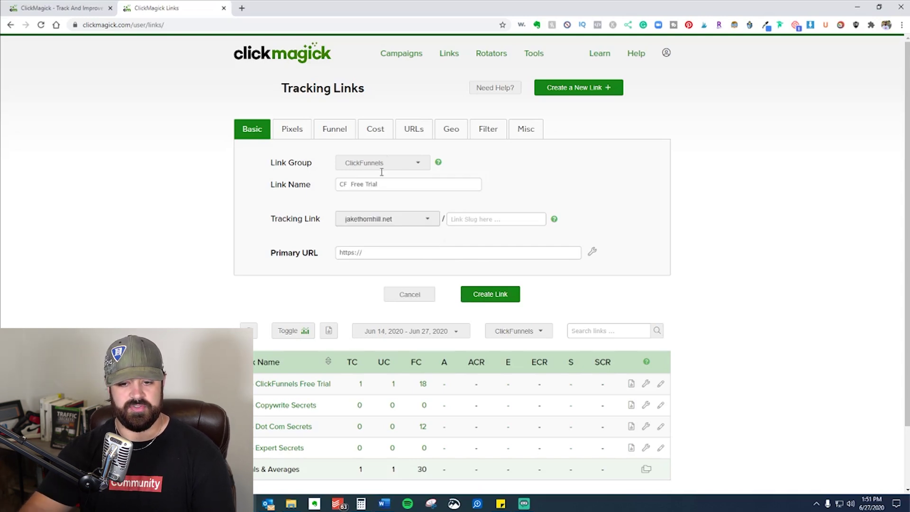
{"action": "left_click", "coordinate": [507, 218]}
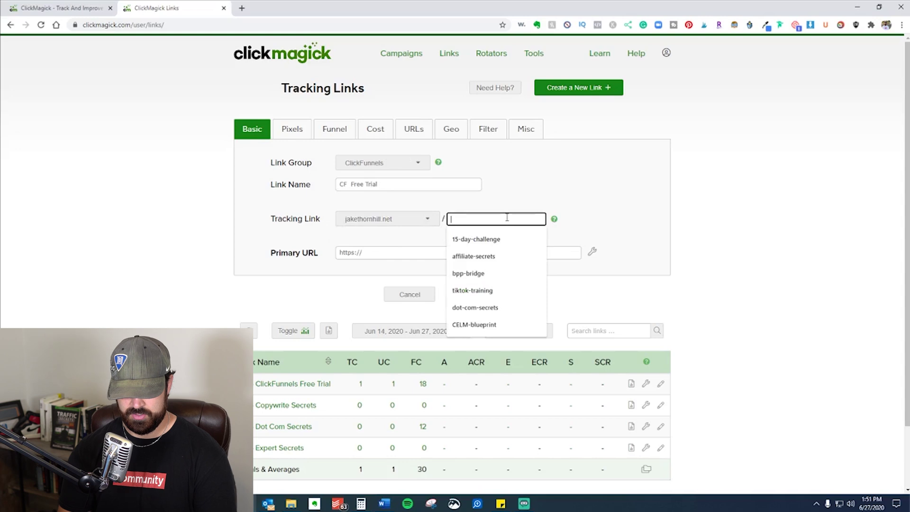
{"action": "type", "text": "CF"}
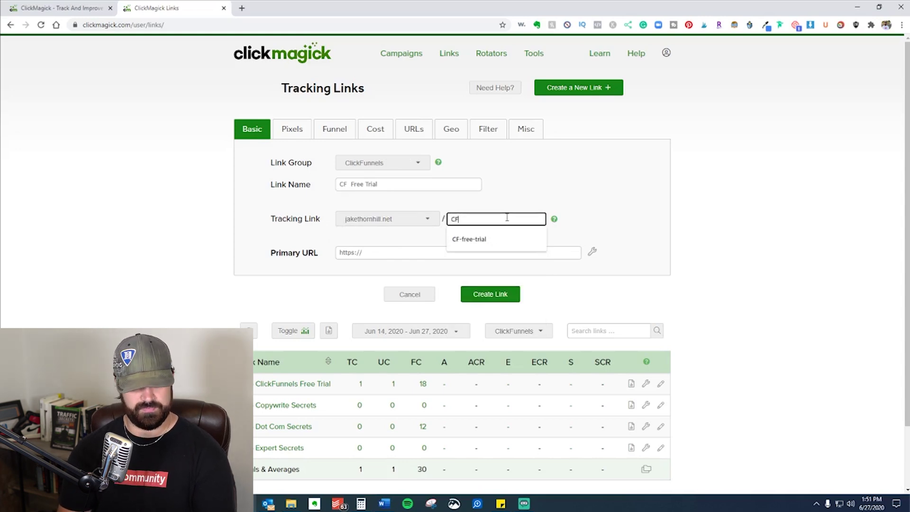
{"action": "type", "text": "-free"}
{"action": "left_click", "coordinate": [740, 215]}
- Try to fill the new link's primary URL with the suggested dotcomsecrets.com affiliate address
{"action": "left_click_drag", "start_coordinate": [340, 252], "coordinate": [557, 257]}
{"action": "left_click", "coordinate": [460, 253]}
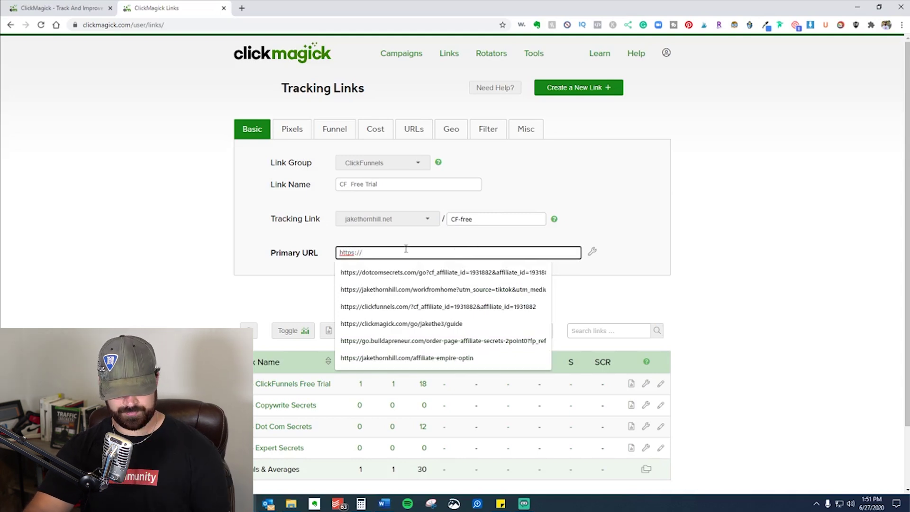
{"action": "left_click", "coordinate": [411, 275]}
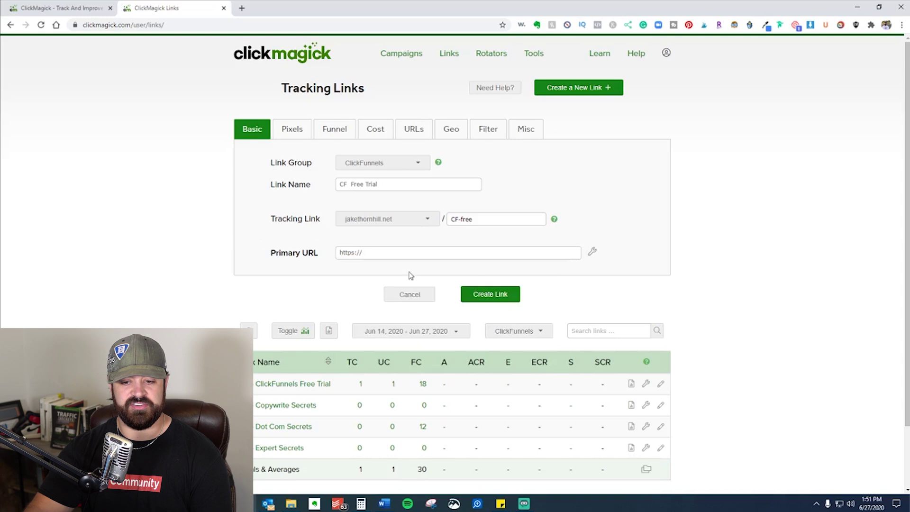
- Open the settings of the "CF - ClickFunnels Free Trial" link and highlight its full tracking link address
{"action": "left_click", "coordinate": [308, 383]}
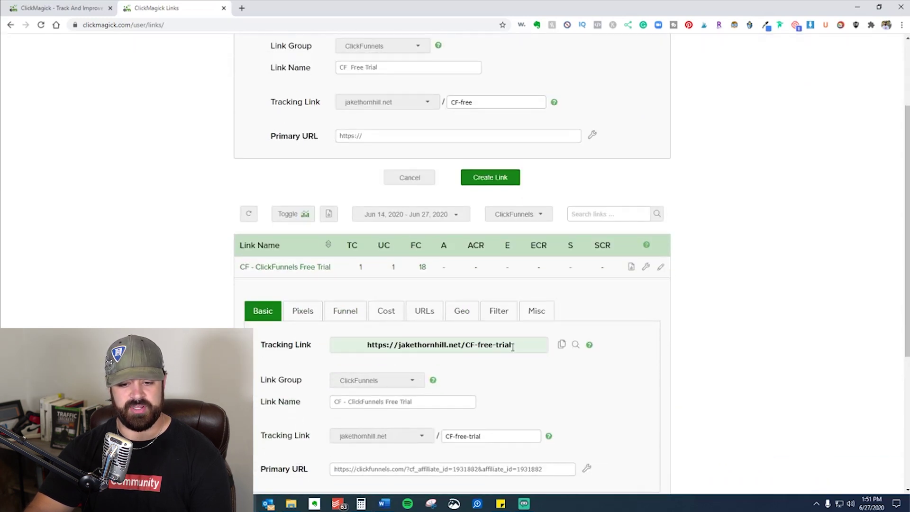
{"action": "left_click_drag", "start_coordinate": [513, 347], "coordinate": [365, 344]}
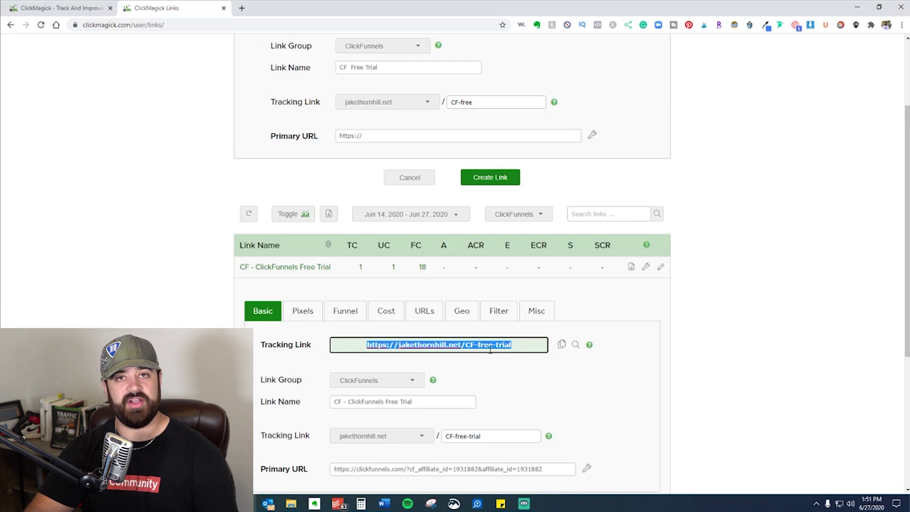
{"action": "scroll", "coordinate": [354, 369], "scroll_direction": "up", "scroll_amount": 1}
{"action": "scroll", "coordinate": [228, 305], "scroll_direction": "down", "scroll_amount": 3}
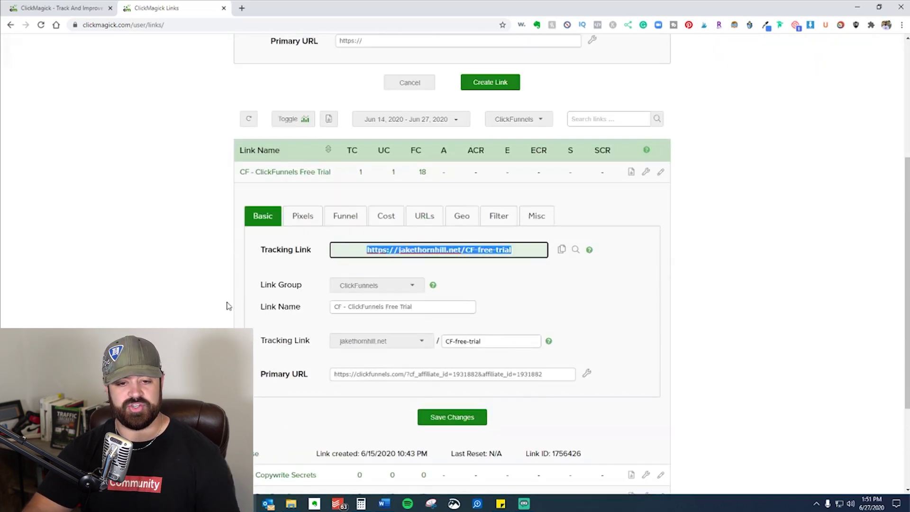
{"action": "scroll", "coordinate": [285, 138], "scroll_direction": "up", "scroll_amount": 4}
{"action": "scroll", "coordinate": [425, 64], "scroll_direction": "up", "scroll_amount": 1}
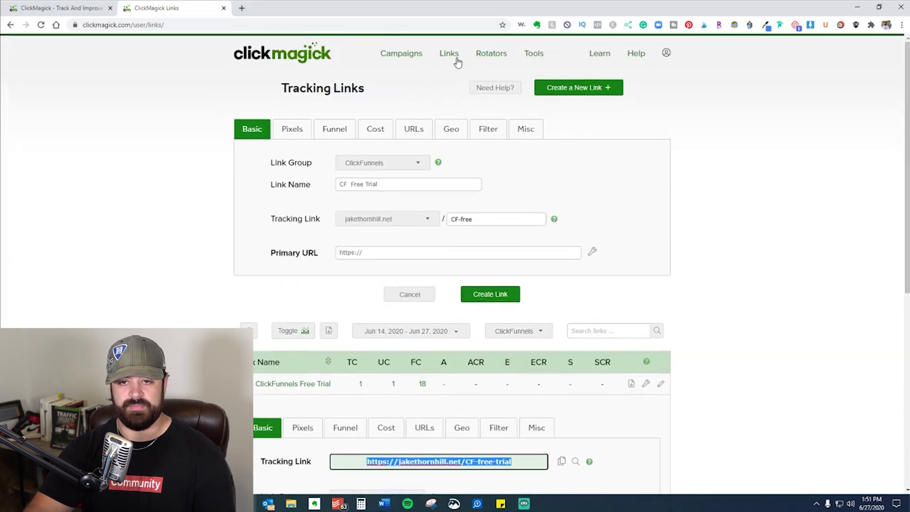
- Reload the tracking links page and set the link group to All to list the links of every group
{"action": "left_click", "coordinate": [458, 53]}
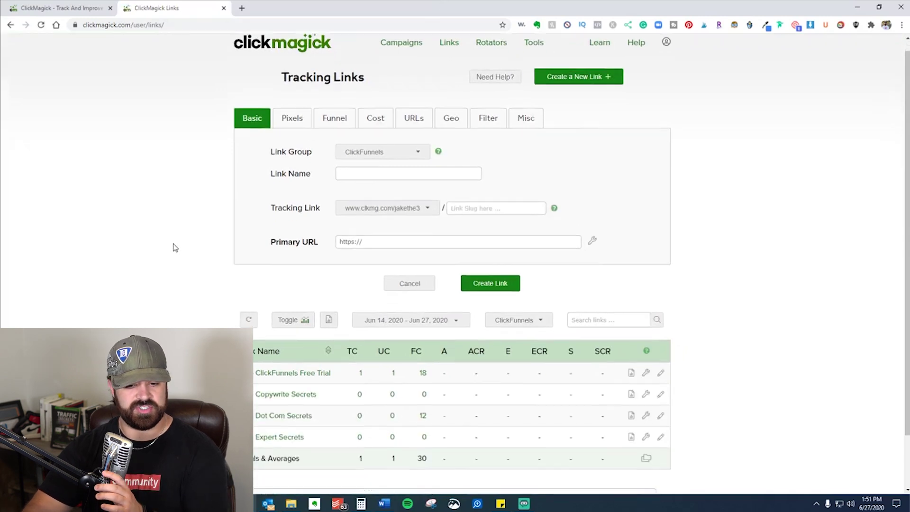
{"action": "scroll", "coordinate": [269, 169], "scroll_direction": "down", "scroll_amount": 2}
{"action": "left_click", "coordinate": [402, 97]}
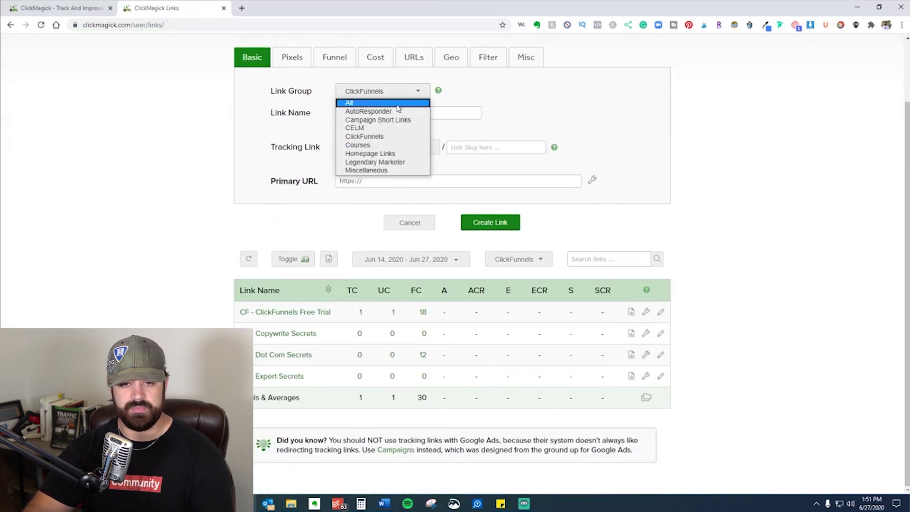
{"action": "left_click", "coordinate": [401, 99]}
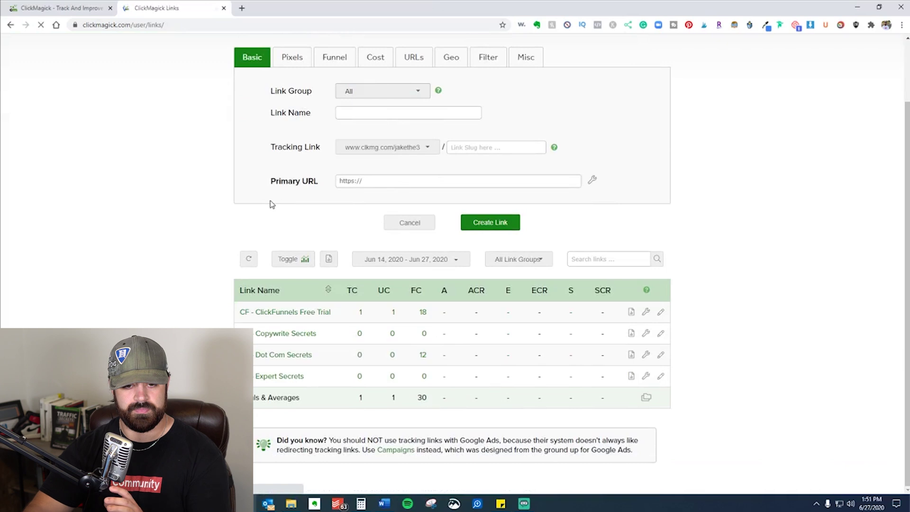
{"action": "scroll", "coordinate": [265, 204], "scroll_direction": "down", "scroll_amount": 5}
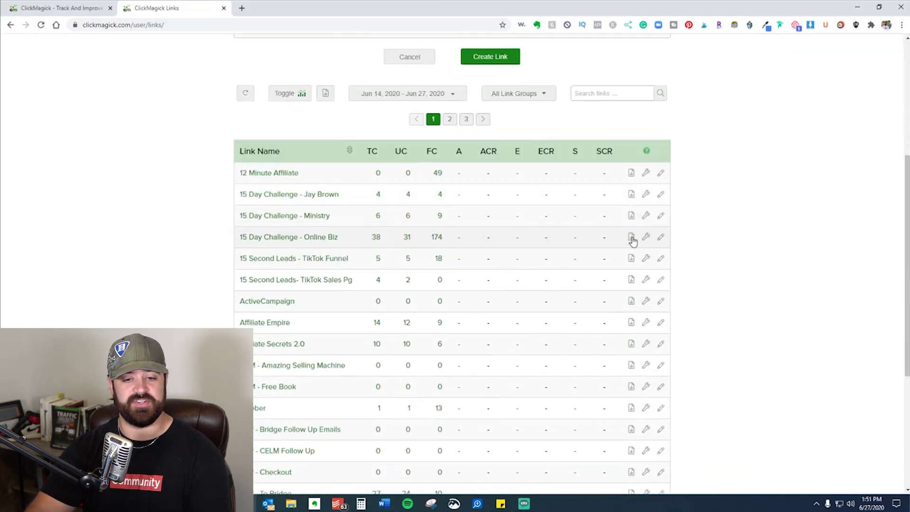
- Show the Sub-ID stats for the "15 Day Challenge - Online Biz" link and look through the breakdown
{"action": "left_click", "coordinate": [630, 237]}
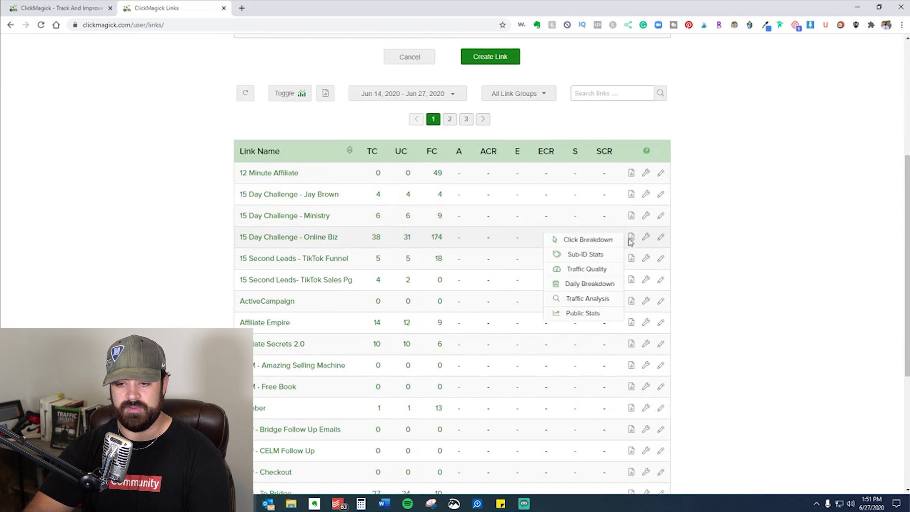
{"action": "left_click", "coordinate": [545, 237]}
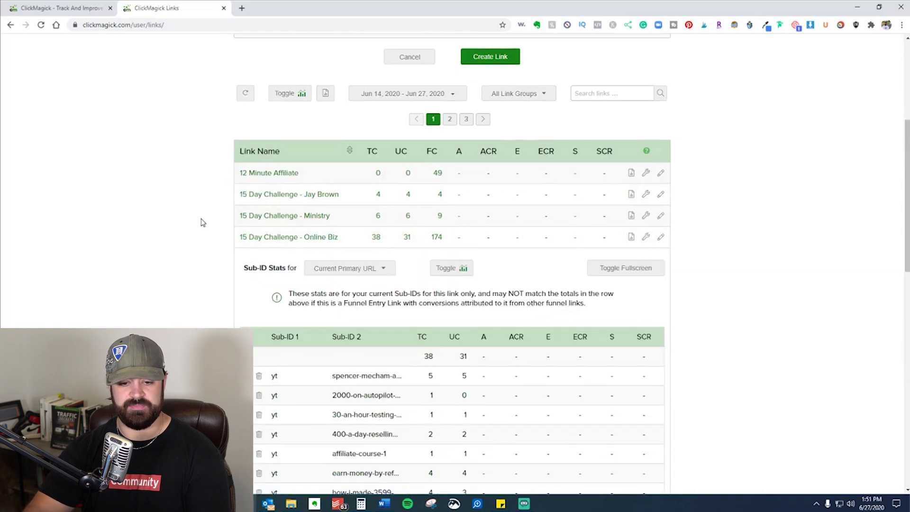
{"action": "scroll", "coordinate": [201, 220], "scroll_direction": "down", "scroll_amount": 3}
{"action": "scroll", "coordinate": [199, 222], "scroll_direction": "up", "scroll_amount": 3}
- Open the settings of the "15 Day Challenge - Online Biz" link and copy its tracking link
{"action": "left_click", "coordinate": [279, 237]}
{"action": "scroll", "coordinate": [486, 437], "scroll_direction": "down", "scroll_amount": 2}
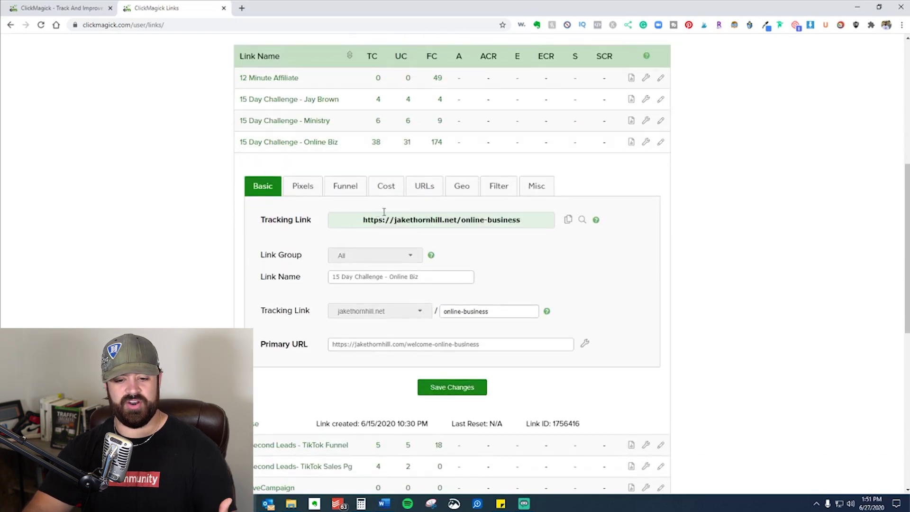
{"action": "scroll", "coordinate": [372, 217], "scroll_direction": "down", "scroll_amount": 3}
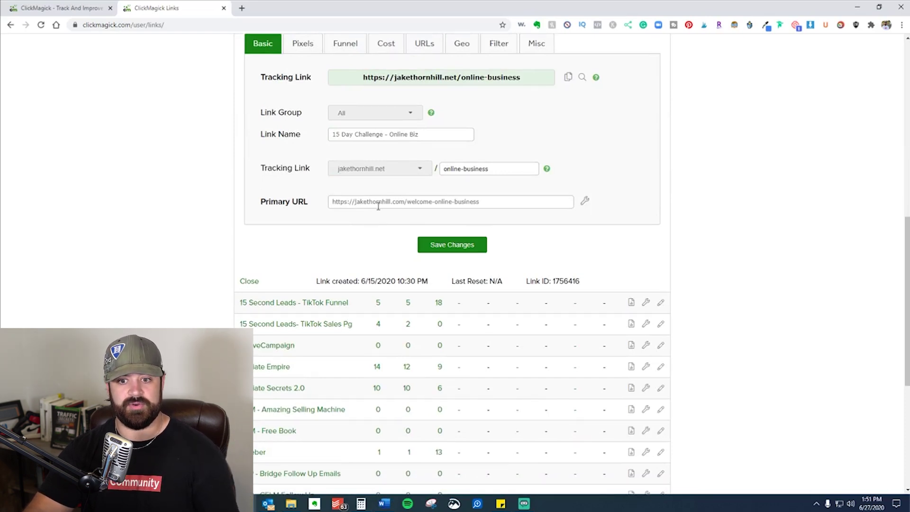
{"action": "scroll", "coordinate": [381, 209], "scroll_direction": "up", "scroll_amount": 2}
{"action": "left_click_drag", "start_coordinate": [529, 179], "coordinate": [354, 173]}
{"action": "key", "text": "ctrl+c"}
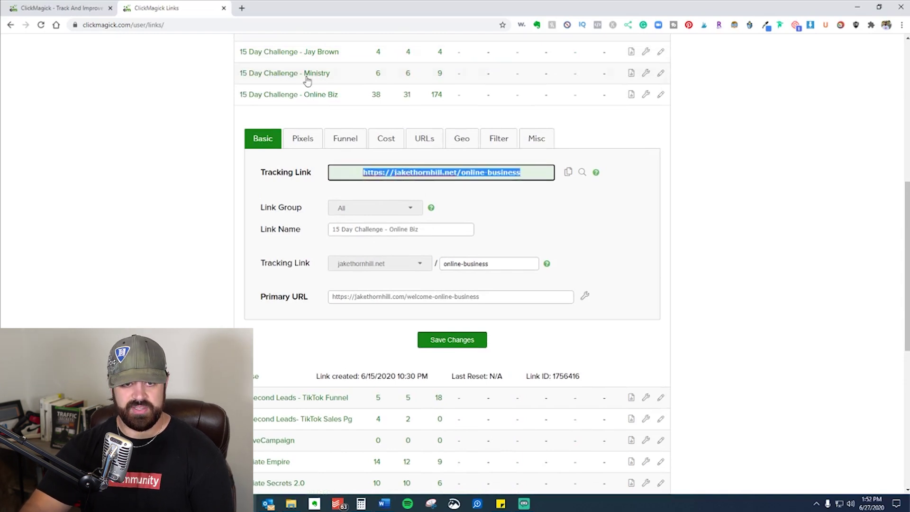
- Paste the copied tracking link into the address of a new browser tab and append "/youtube" as its sub-ID
{"action": "left_click", "coordinate": [242, 8]}
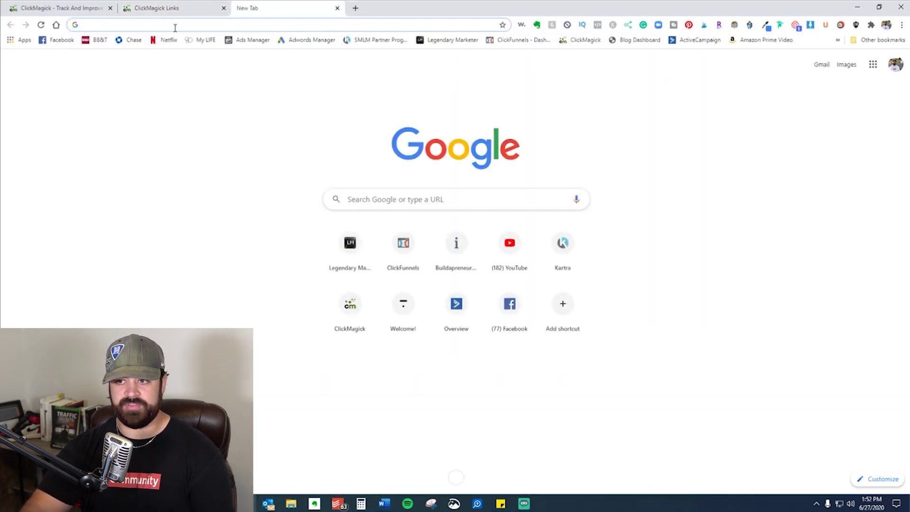
{"action": "key", "text": "ctrl+v"}
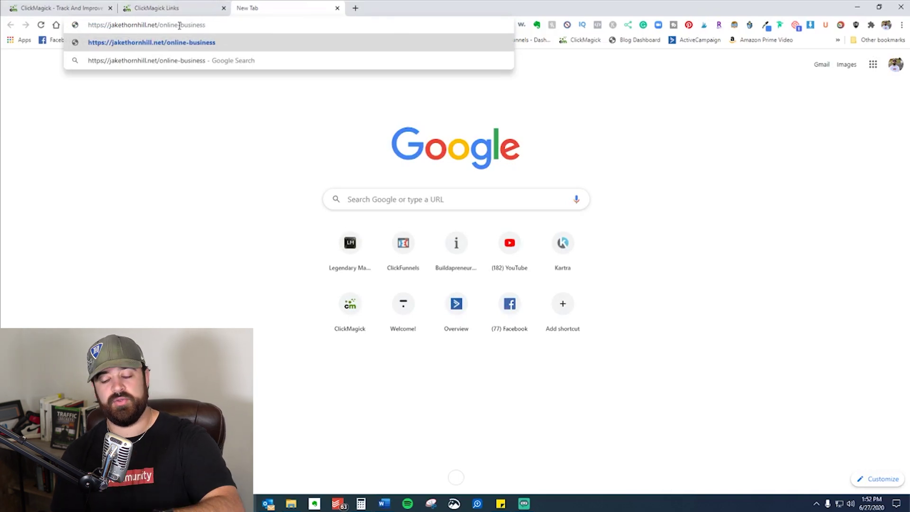
{"action": "type", "text": "/youtube"}
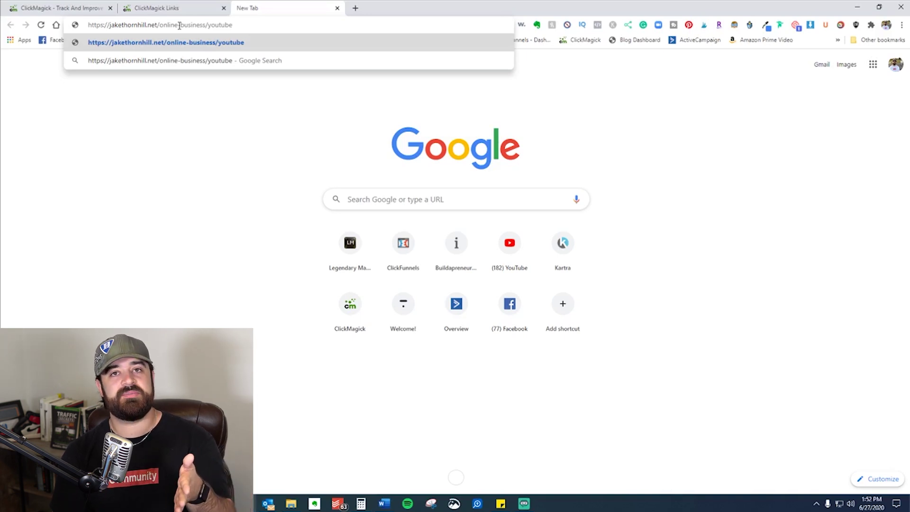
- Change the sub-ID at the end of the pasted tracking link to "facebook"
{"action": "key", "text": "BackSpace"}
{"action": "key", "text": "BackSpace"}
{"action": "key", "text": "BackSpace"}
{"action": "key", "text": "BackSpace"}
{"action": "key", "text": "BackSpace"}
{"action": "key", "text": "BackSpace"}
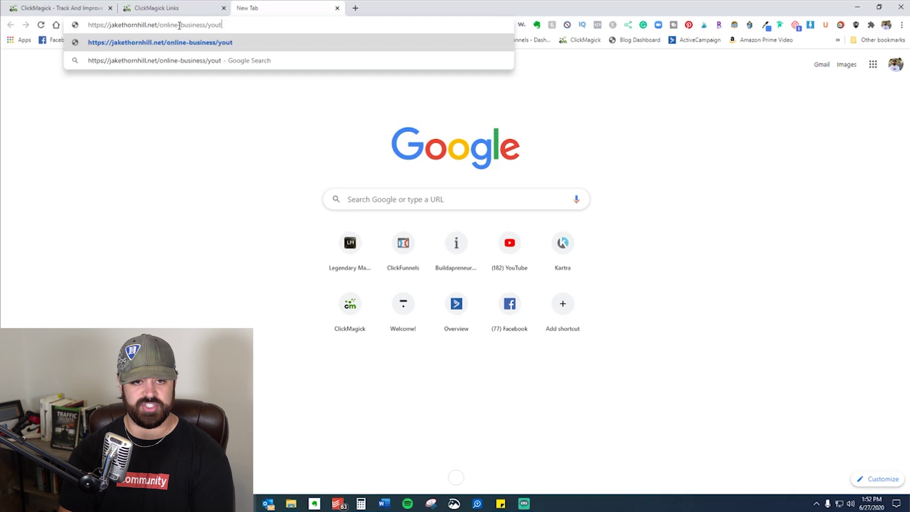
{"action": "key", "text": "BackSpace"}
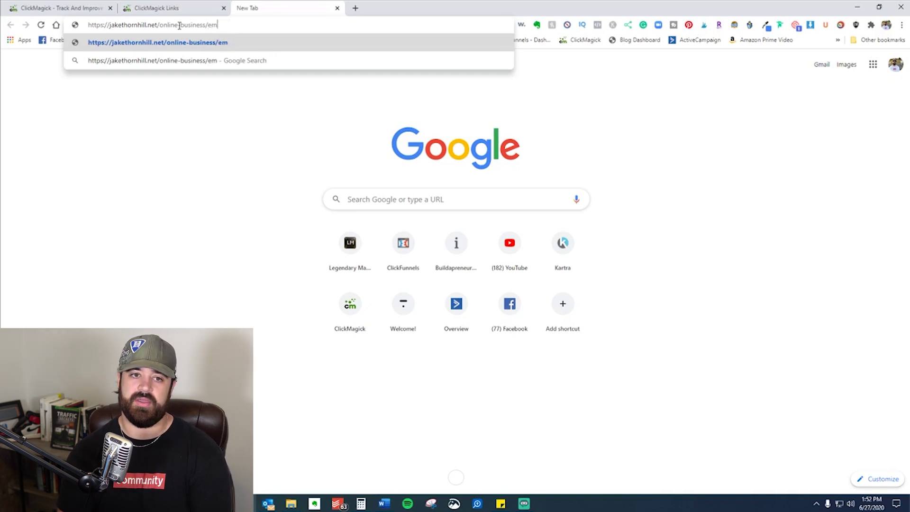
{"action": "type", "text": "facebook"}
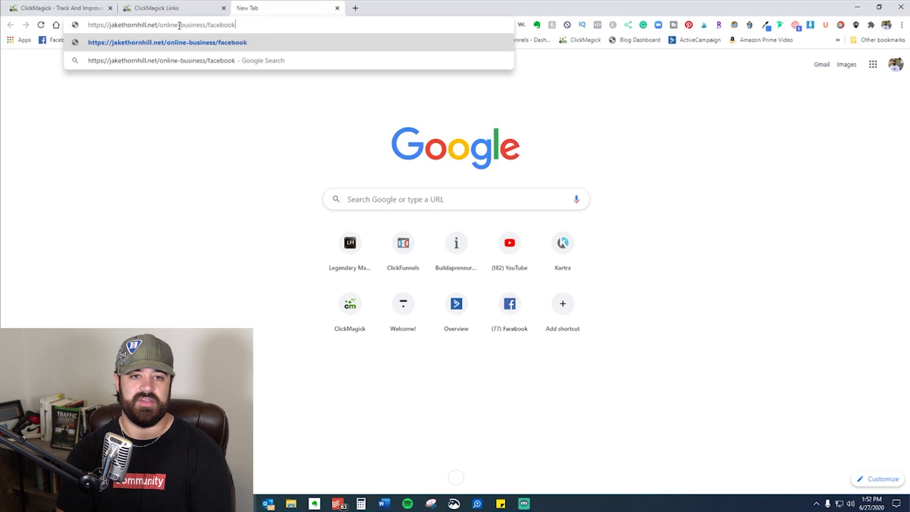
- Replace the tracking link's sub-ID with "yt" and append a second sub-ID beginning with "name-of"
{"action": "key", "text": "BackSpace"}
{"action": "key", "text": "BackSpace"}
{"action": "key", "text": "BackSpace"}
{"action": "key", "text": "BackSpace"}
{"action": "key", "text": "BackSpace"}
{"action": "key", "text": "BackSpace"}
{"action": "key", "text": "BackSpace"}
{"action": "key", "text": "BackSpace"}
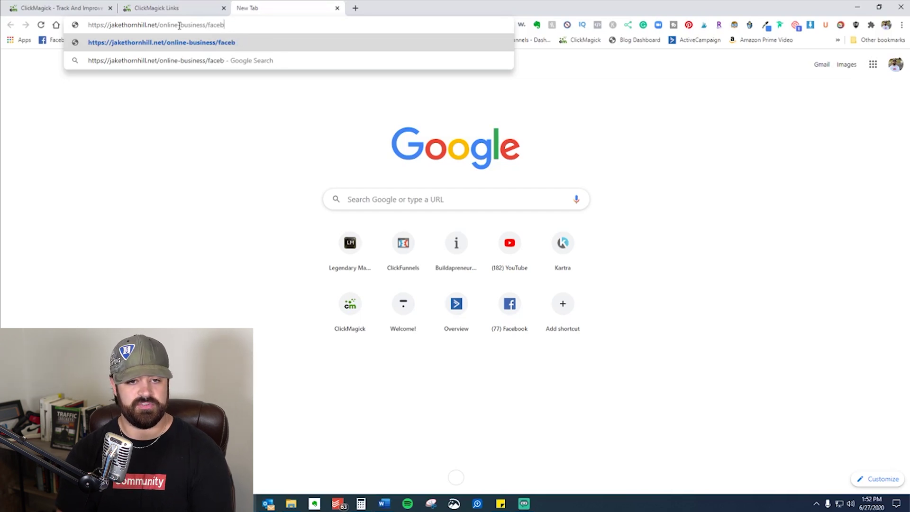
{"action": "type", "text": "yt"}
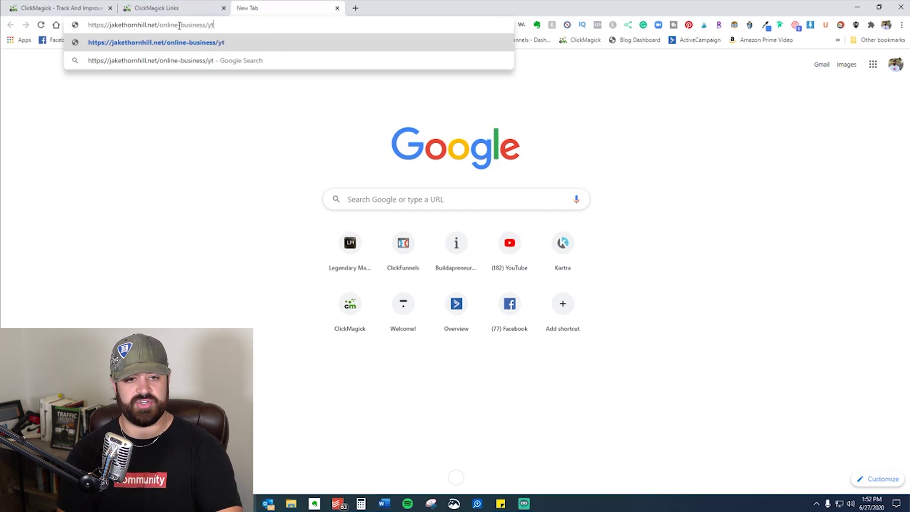
{"action": "type", "text": "/"}
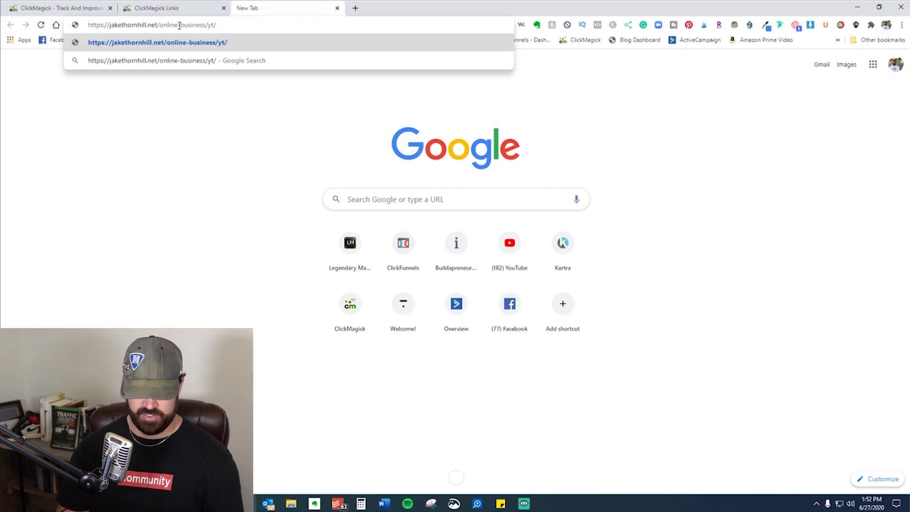
{"action": "type", "text": "name-of"}
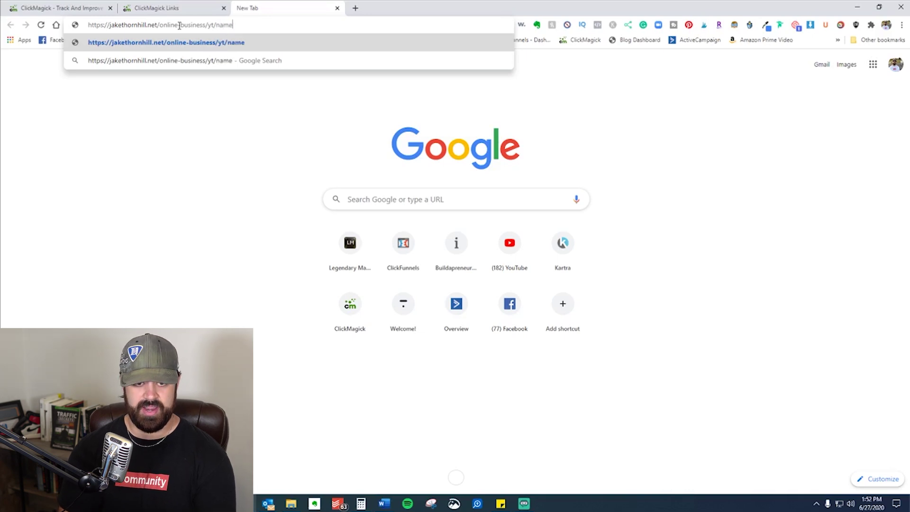